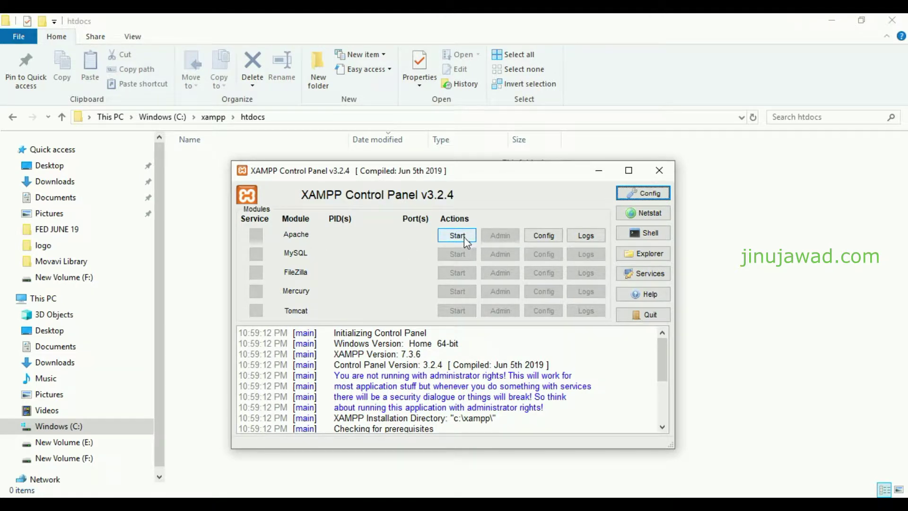
# Start Apache in XAMPP Control Panel and open a new Google Chrome window
pyautogui.click(464, 237)
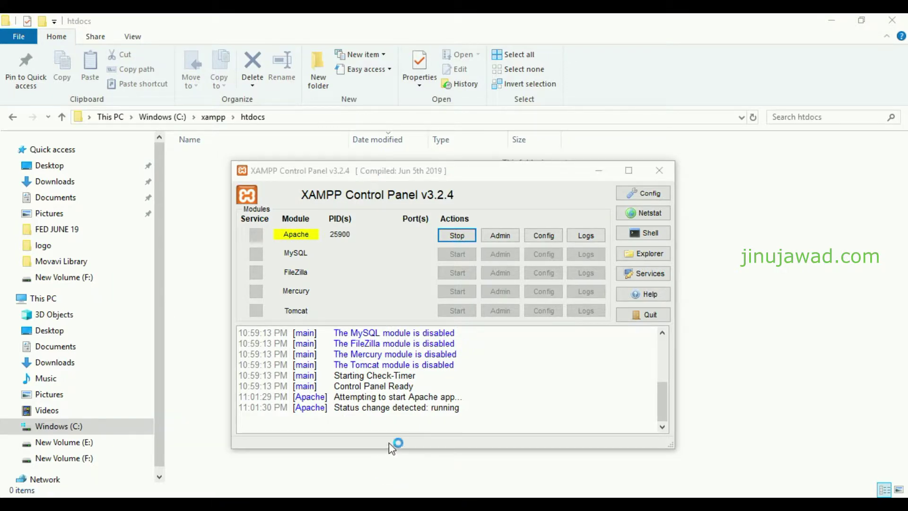
pyautogui.rightClick(407, 505)
pyautogui.click(359, 441)
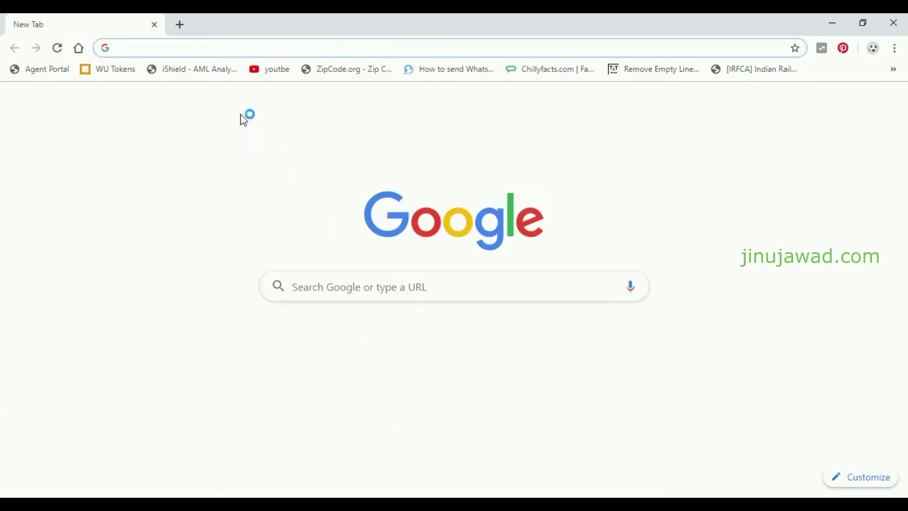
# Load localhost to see the empty 'Index of /' listing, then return to the htdocs folder
pyautogui.write('localhost')
pyautogui.press('Return')
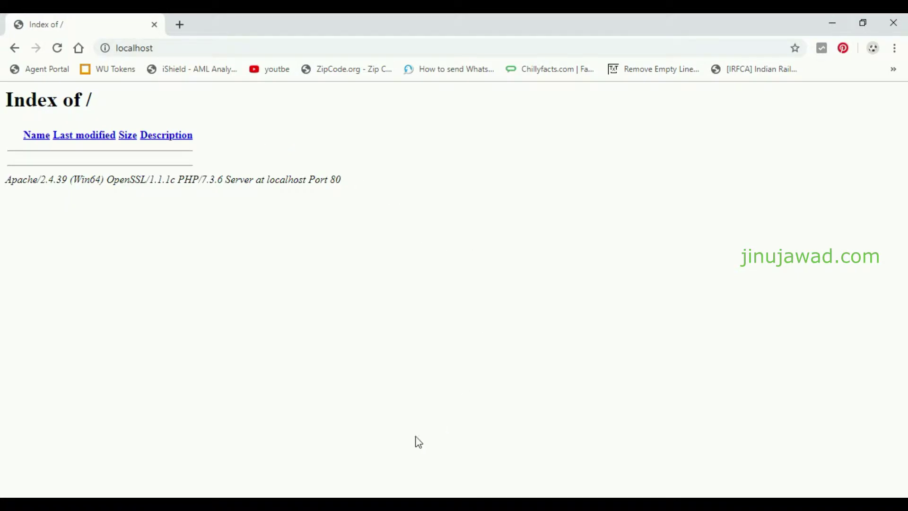
pyautogui.click(350, 505)
pyautogui.rightClick(268, 215)
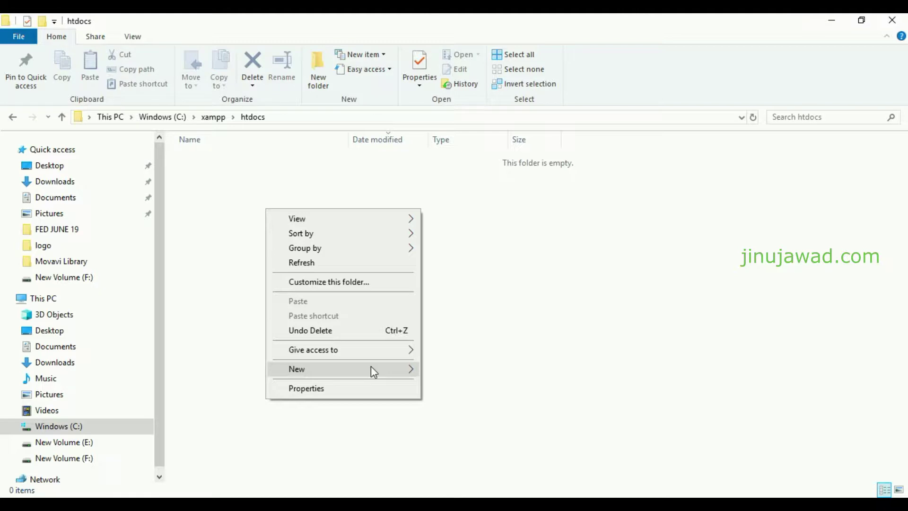
# Create a new file in htdocs named index.php, accepting the extension change
pyautogui.moveTo(373, 372)
pyautogui.click(532, 353)
pyautogui.write('index.hp')
pyautogui.press('BackSpace')
pyautogui.press('BackSpace')
pyautogui.write('php')
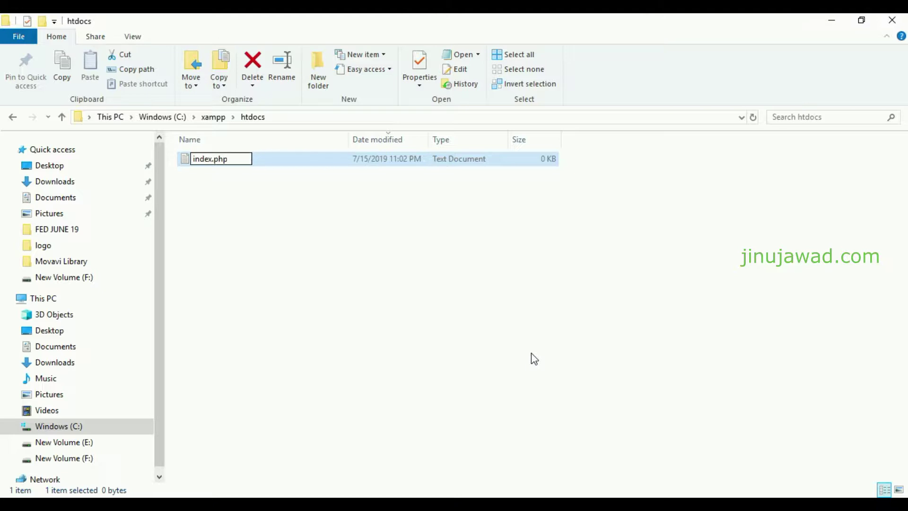
pyautogui.press('Return')
pyautogui.click(496, 267)
# Edit index.php in Notepad++, type a person's name as its content, and save it
pyautogui.rightClick(224, 169)
pyautogui.click(273, 218)
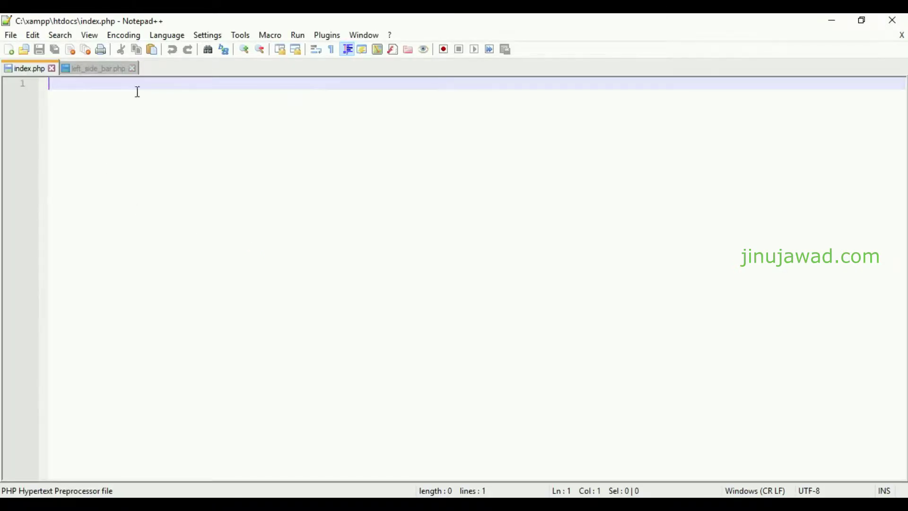
pyautogui.click(133, 70)
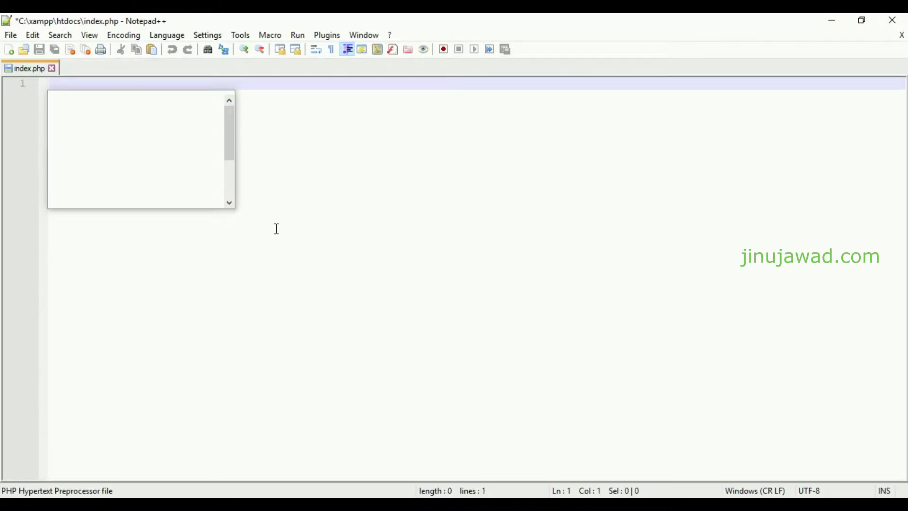
pyautogui.hotkey('ctrl', 's')
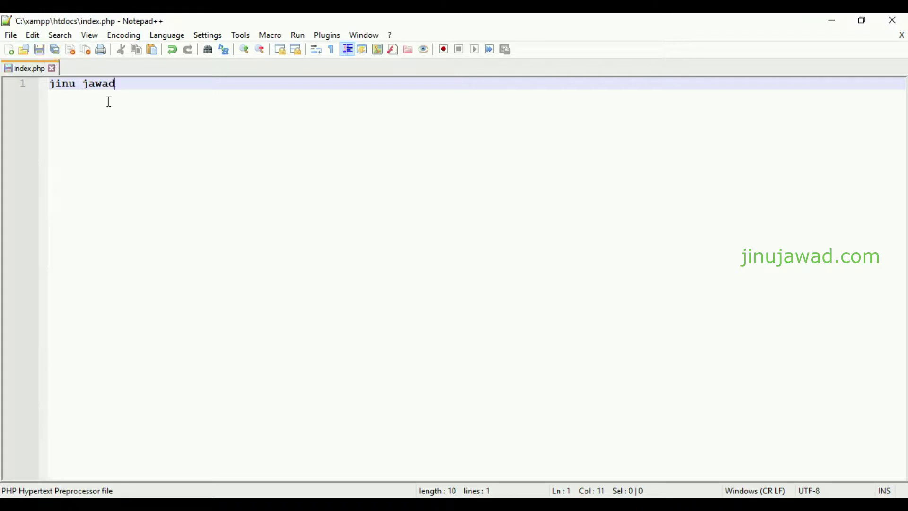
pyautogui.hotkey('alt', 'Tab')
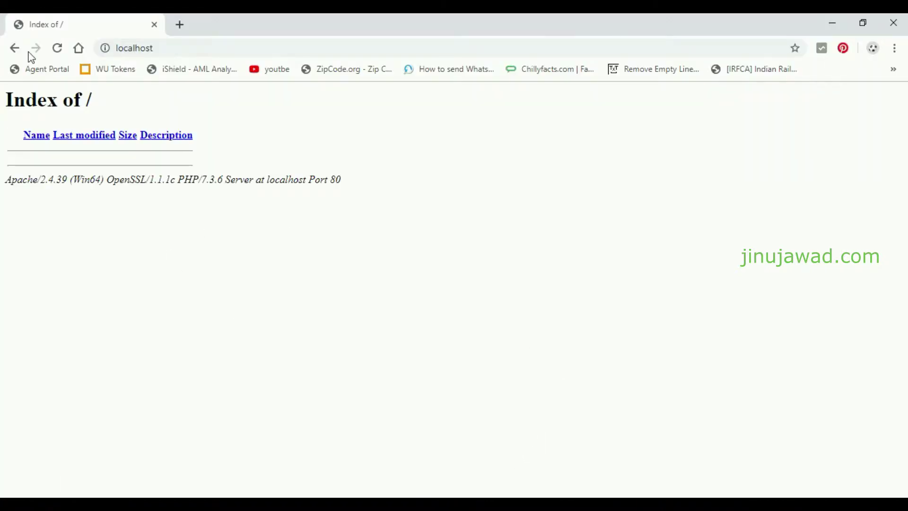
# Reload localhost so the name written in index.php is displayed, then return to htdocs
pyautogui.click(56, 48)
pyautogui.moveTo(83, 127); pyautogui.dragTo(1, 120)
pyautogui.click(224, 137)
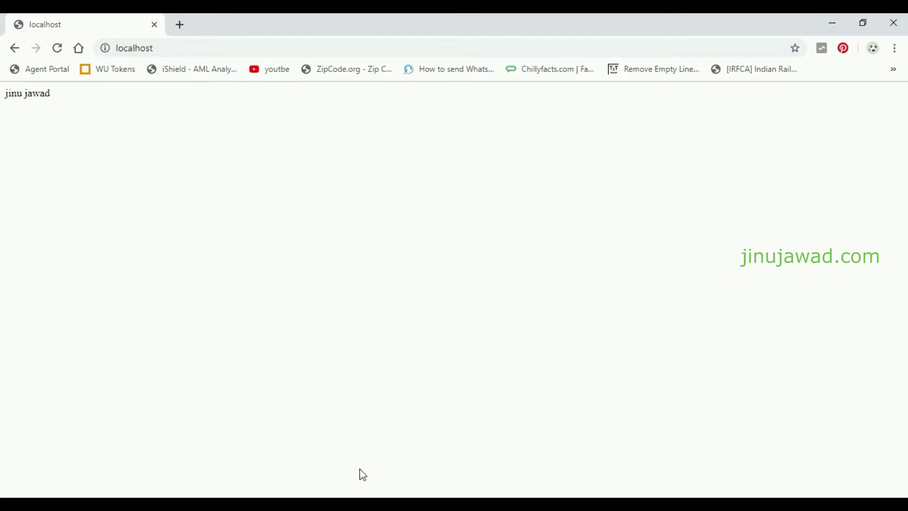
pyautogui.hotkey('alt', 'Tab')
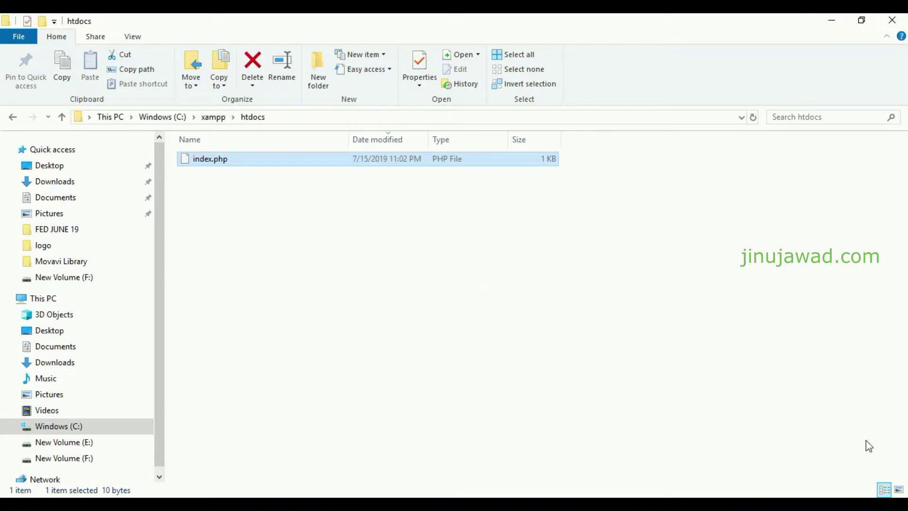
# Show the Windows desktop and launch HeidiSQL from its desktop shortcut
pyautogui.press('super+d')
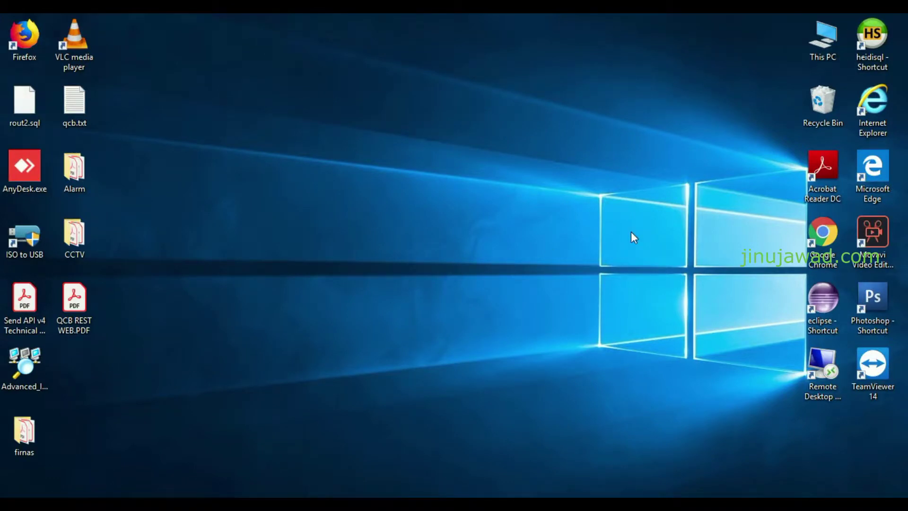
pyautogui.doubleClick(872, 65)
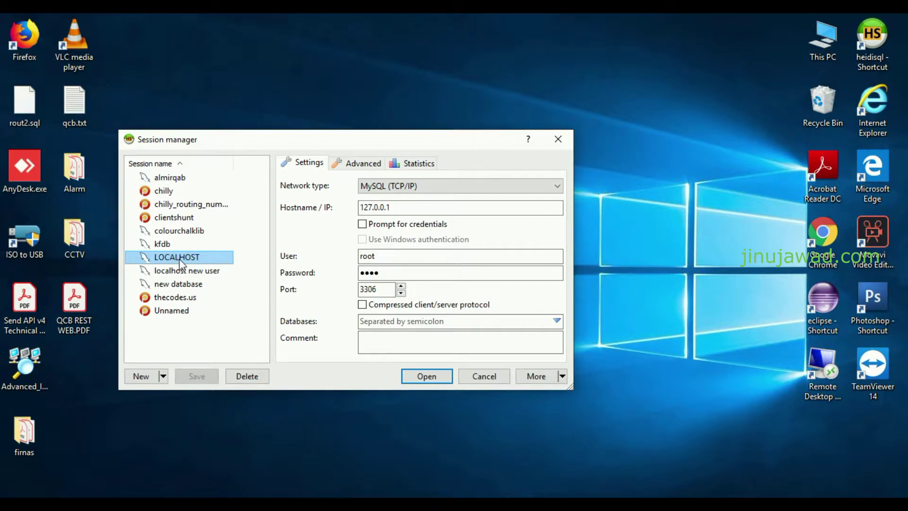
# Connect to the LOCALHOST session and collapse the rec database
pyautogui.click(190, 256)
pyautogui.doubleClick(191, 256)
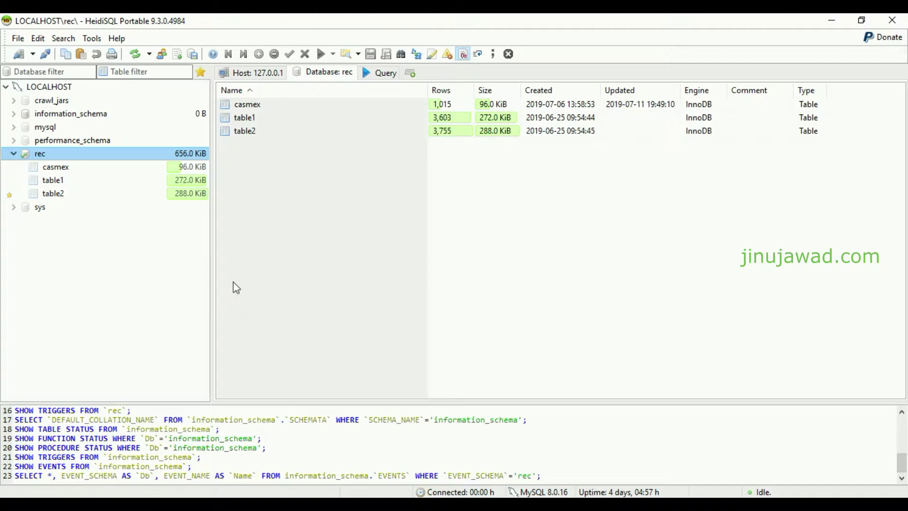
pyautogui.click(14, 154)
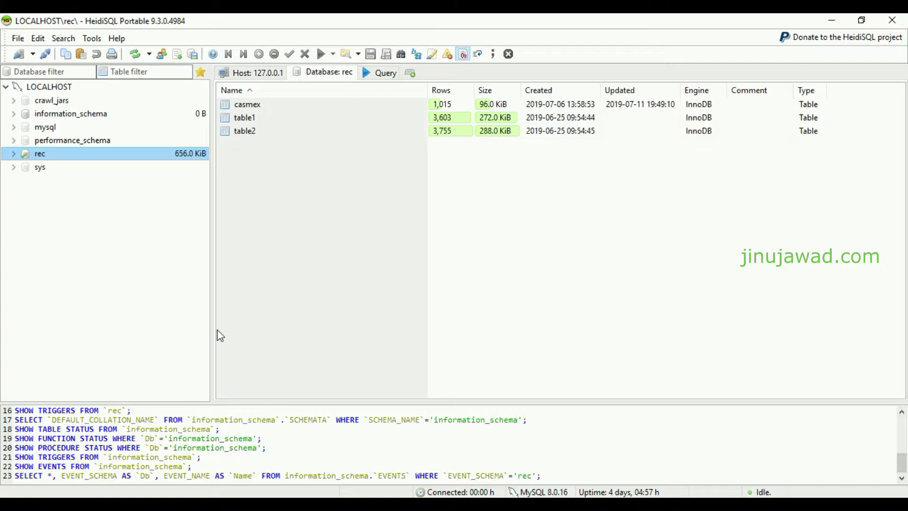
# Create a new database named test on the LOCALHOST server
pyautogui.rightClick(49, 87)
pyautogui.moveTo(131, 155)
pyautogui.click(277, 151)
pyautogui.write('test')
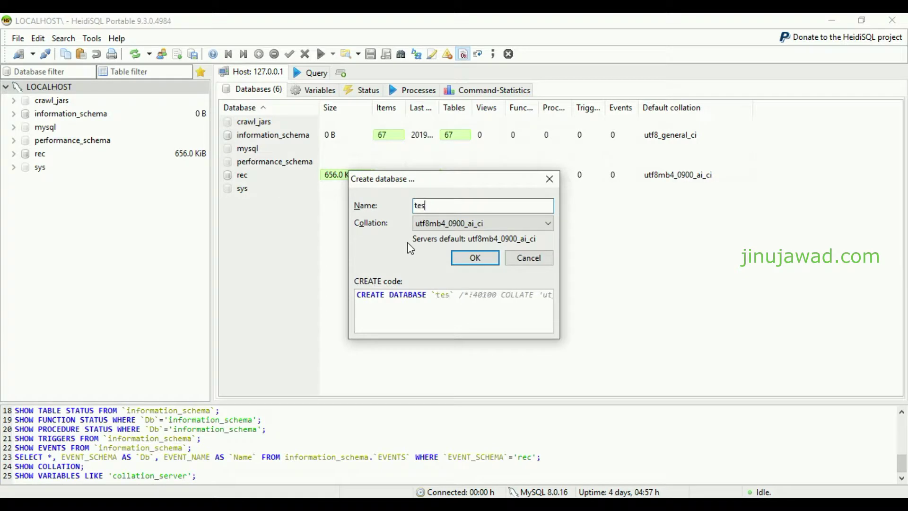
pyautogui.click(487, 258)
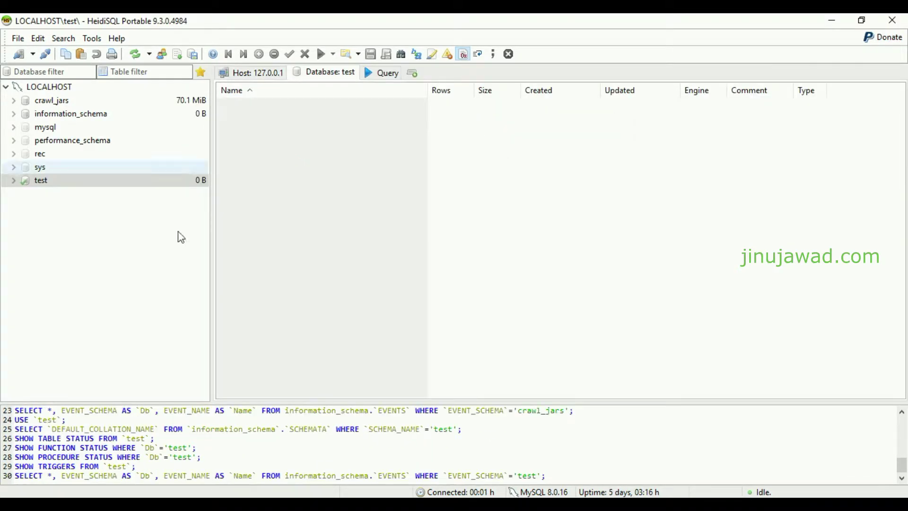
# Start a new table in the test database and enter 'student' as its name
pyautogui.rightClick(22, 183)
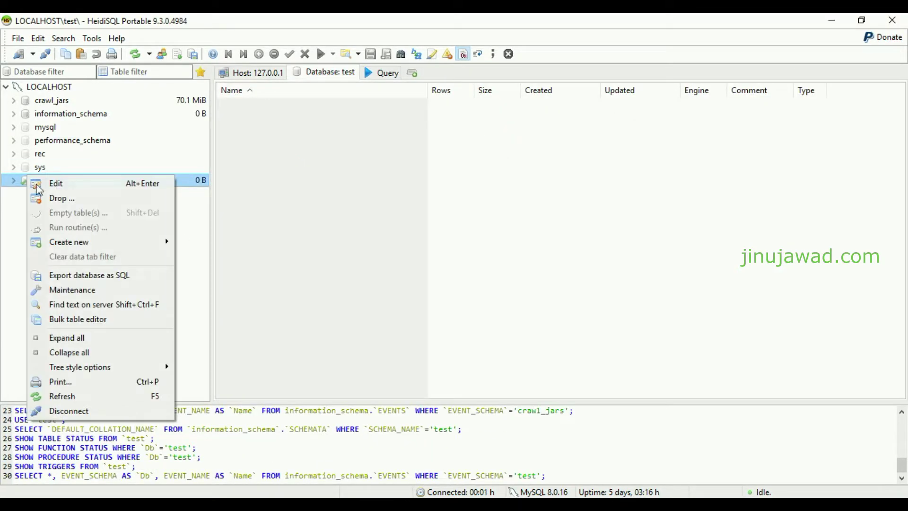
pyautogui.moveTo(114, 242)
pyautogui.click(213, 257)
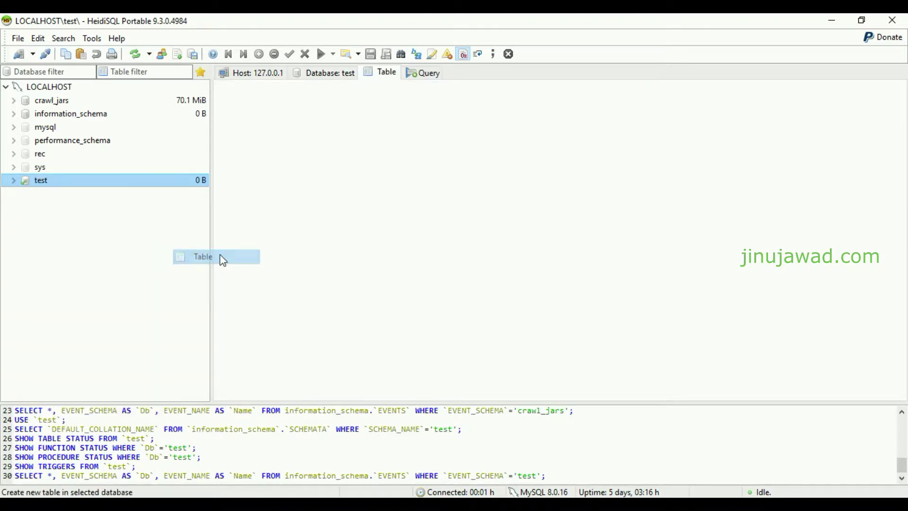
pyautogui.write('student')
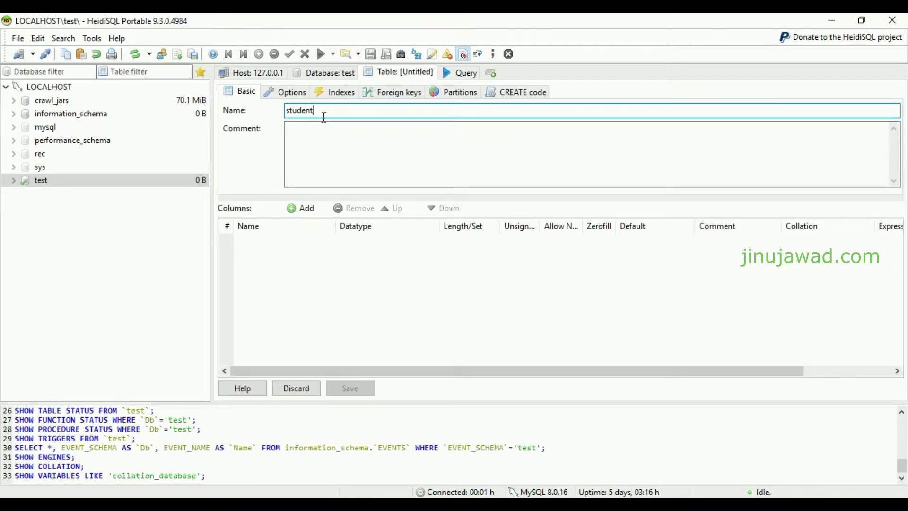
# Add the first column, named sl_no, to the new table
pyautogui.click(304, 209)
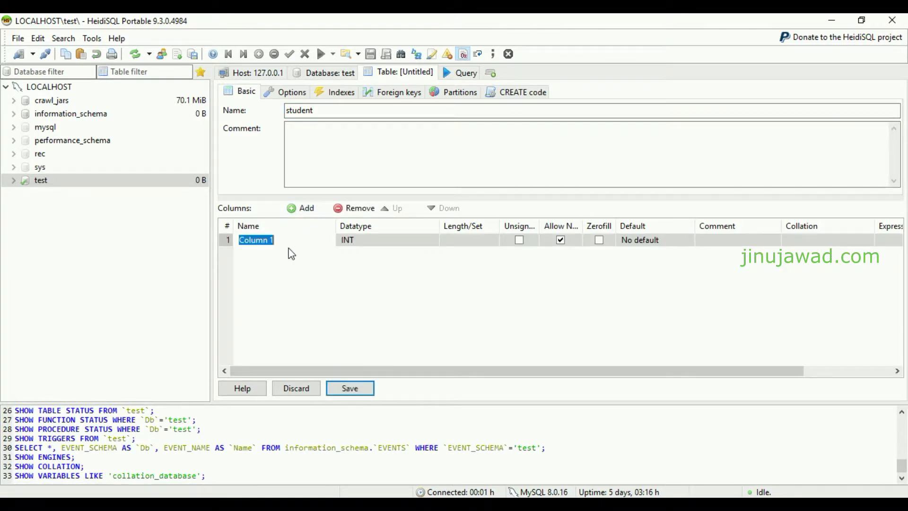
pyautogui.write('sl_no')
pyautogui.press('Return')
pyautogui.click(366, 244)
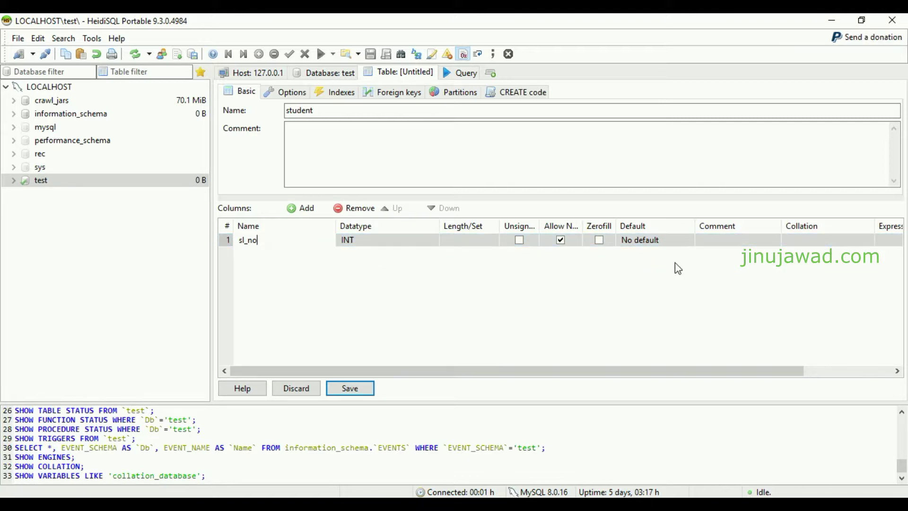
pyautogui.click(351, 313)
# Make sl_no the primary key with an AUTO_INCREMENT default
pyautogui.rightClick(250, 243)
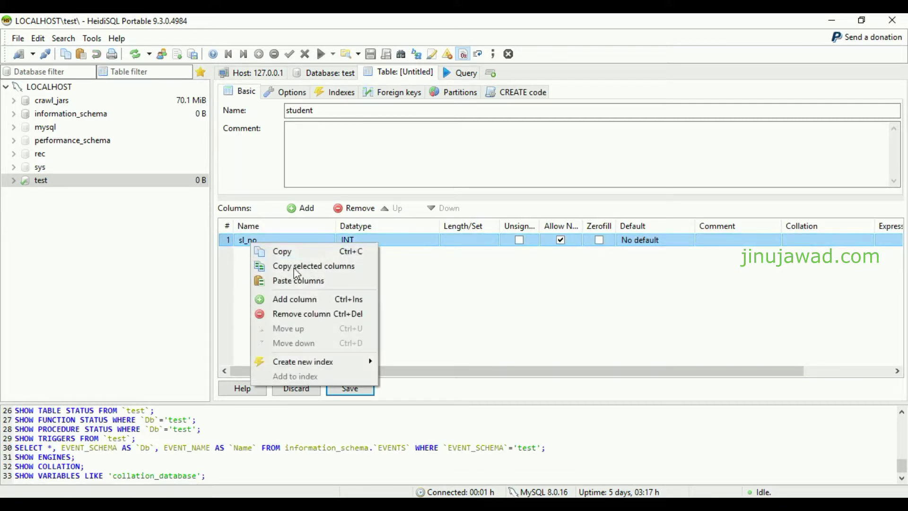
pyautogui.moveTo(362, 361)
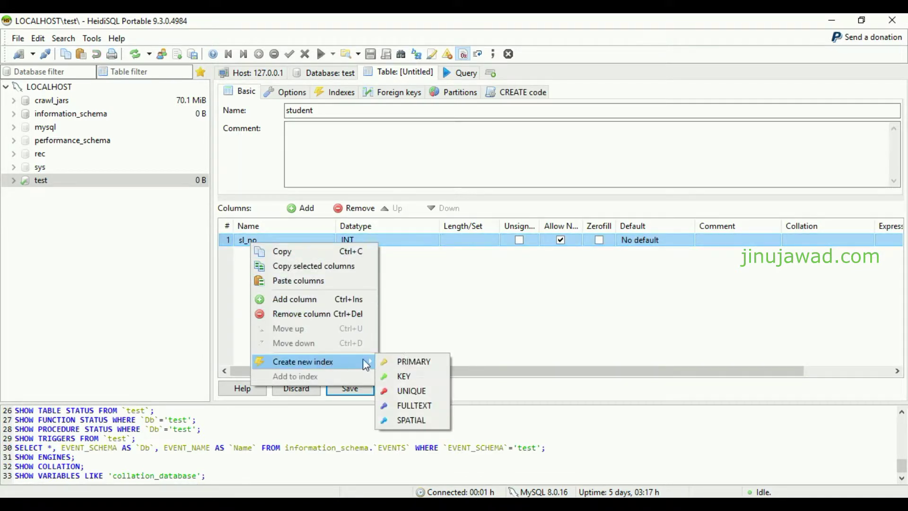
pyautogui.click(418, 363)
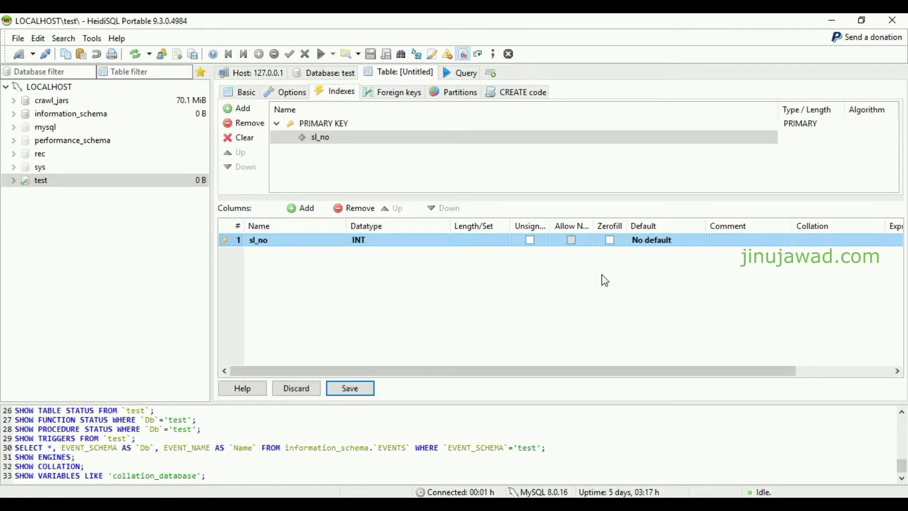
pyautogui.click(649, 245)
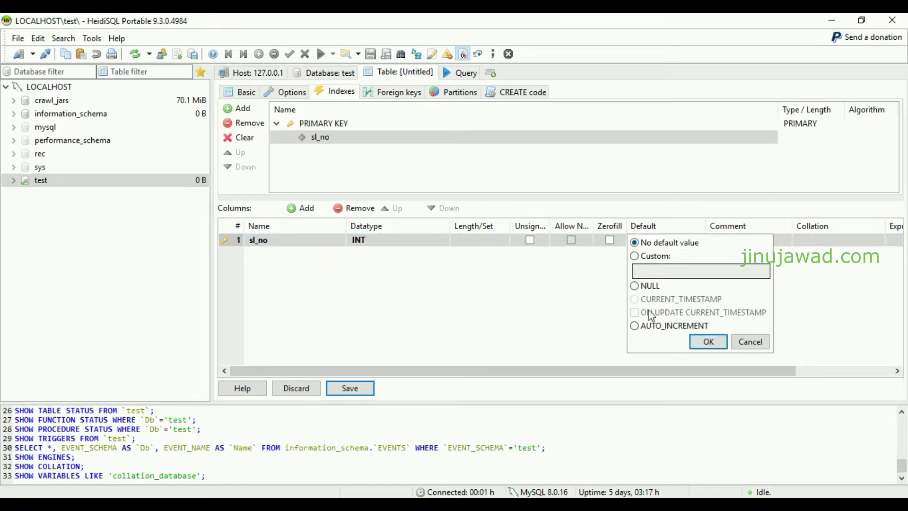
pyautogui.click(649, 327)
pyautogui.click(708, 341)
pyautogui.click(376, 304)
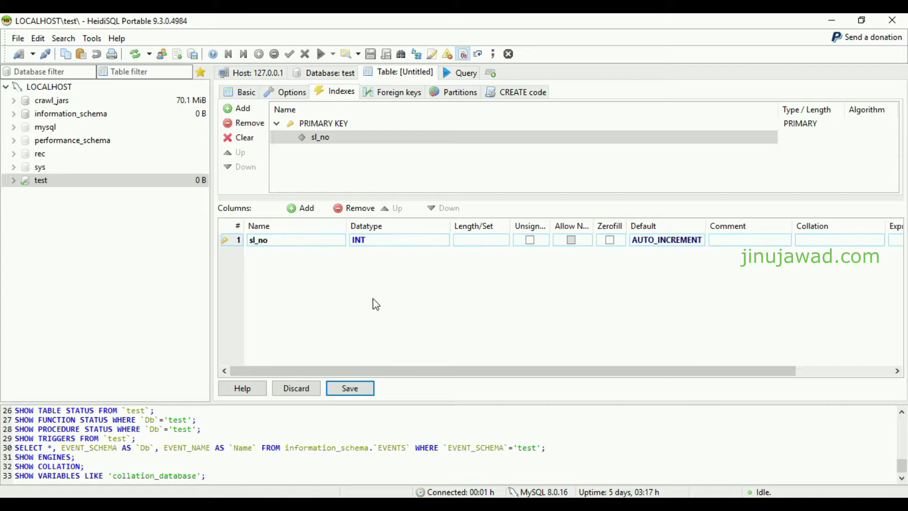
# Add a name column of type VARCHAR with length 500 and default NULL
pyautogui.click(300, 208)
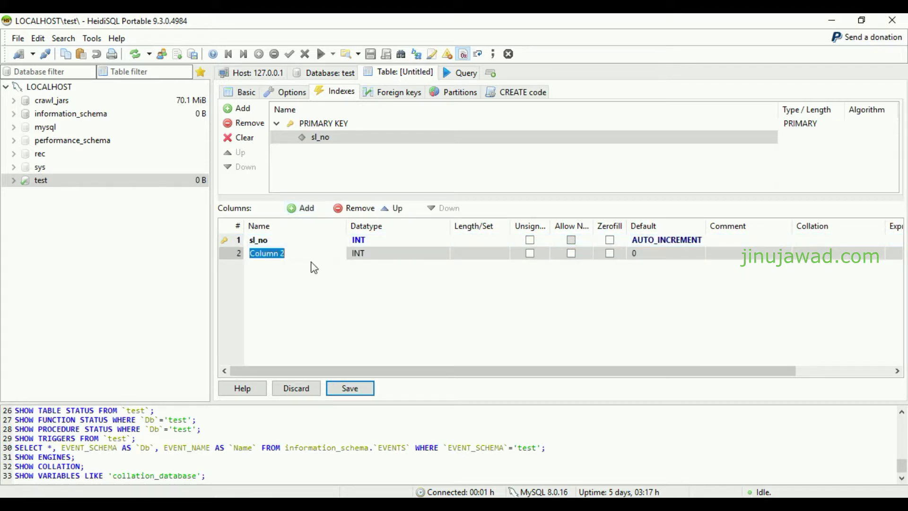
pyautogui.write('name')
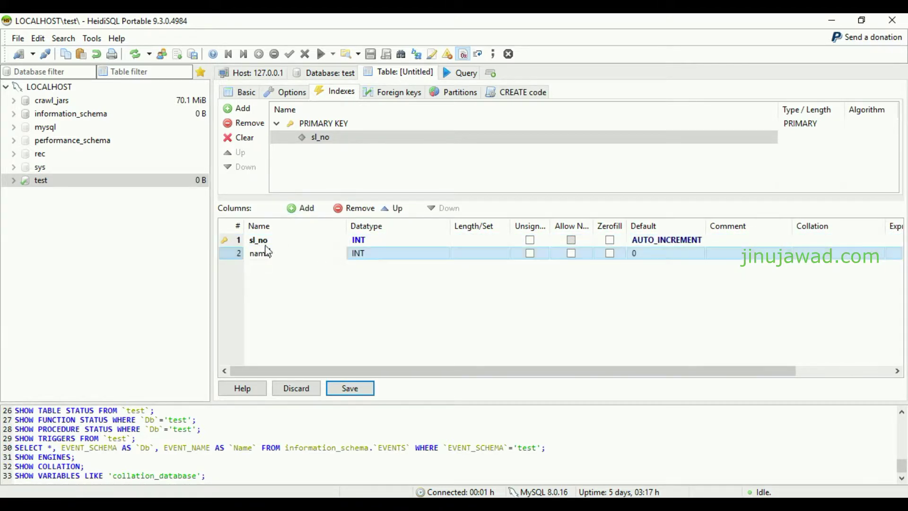
pyautogui.click(373, 262)
pyautogui.click(373, 261)
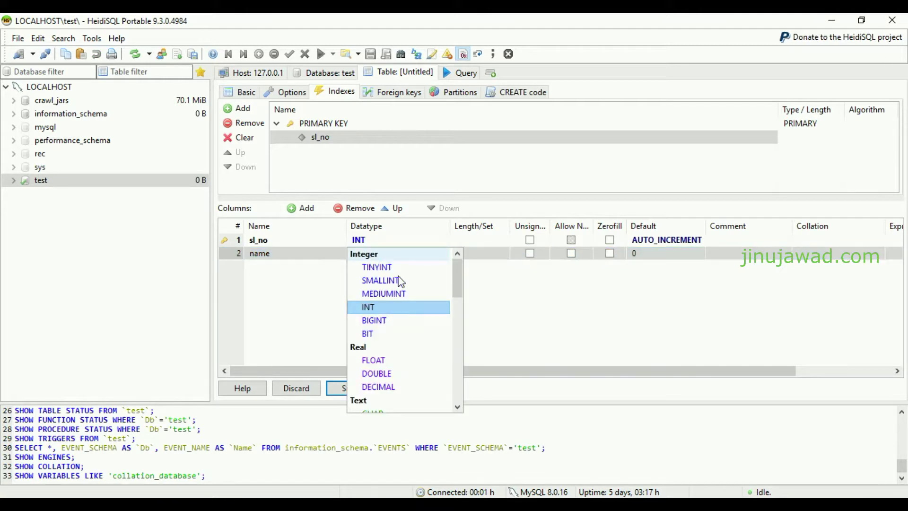
pyautogui.scroll(-6, 414, 331)
pyautogui.scroll(-1, 416, 348)
pyautogui.scroll(3, 417, 350)
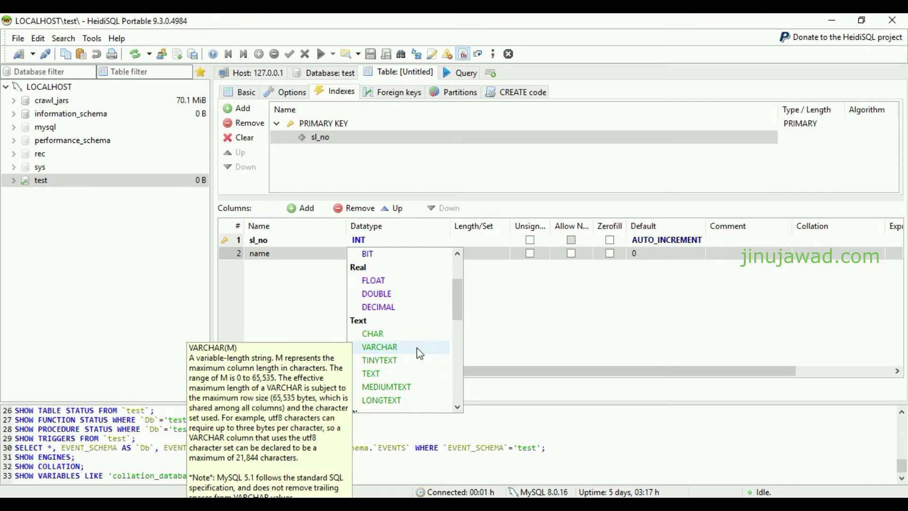
pyautogui.click(381, 349)
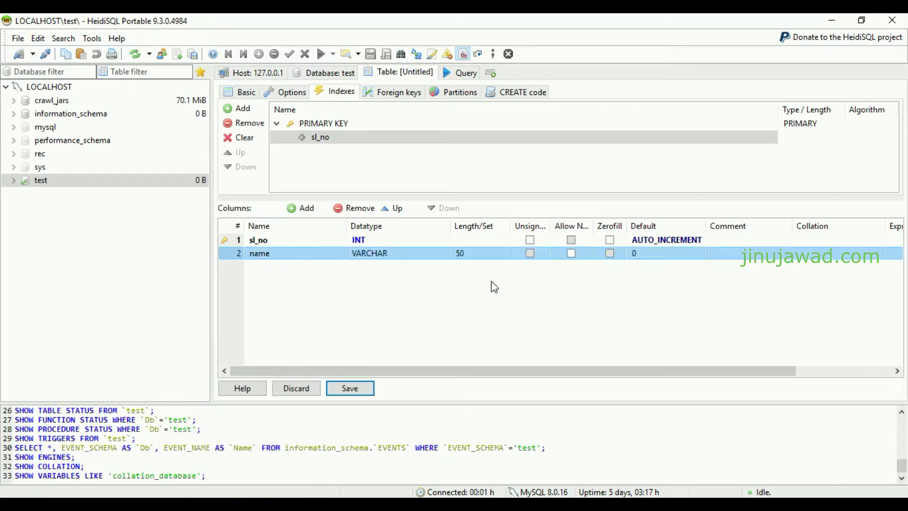
pyautogui.click(469, 256)
pyautogui.click(477, 255)
pyautogui.press('Return')
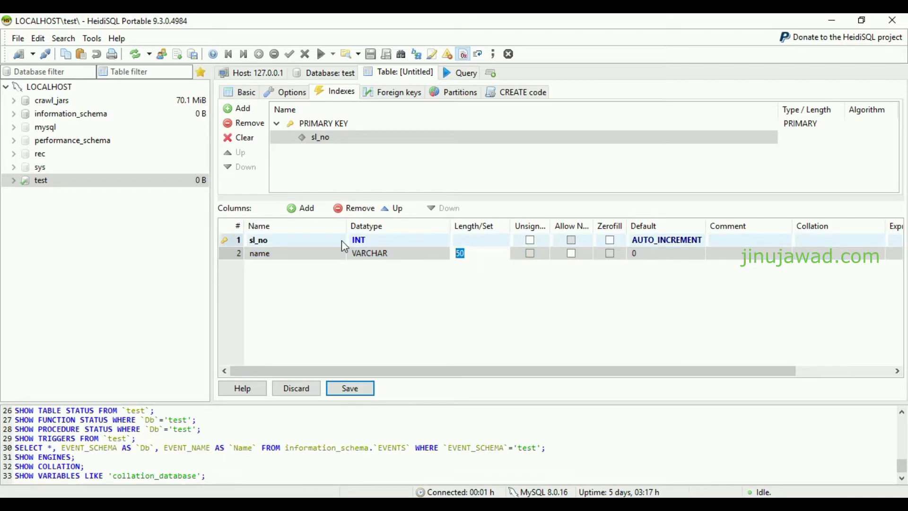
pyautogui.write('500')
pyautogui.click(638, 253)
pyautogui.click(634, 299)
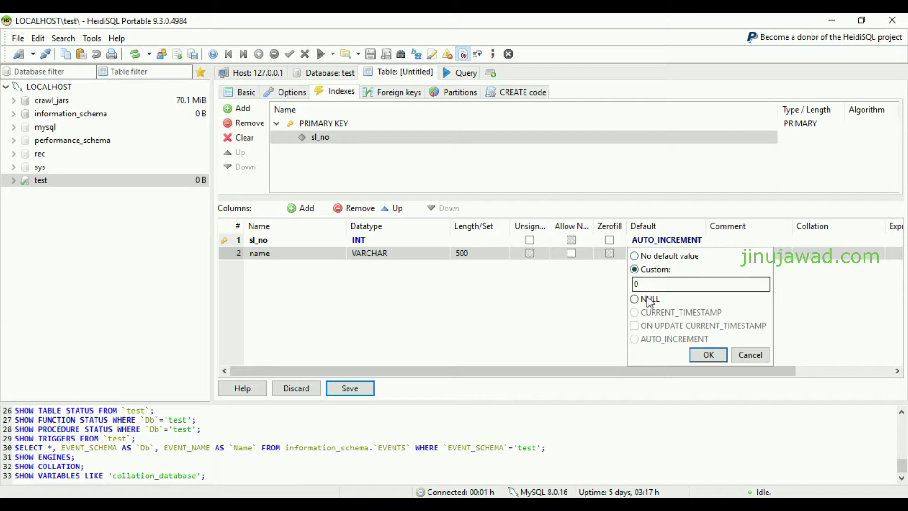
pyautogui.click(708, 354)
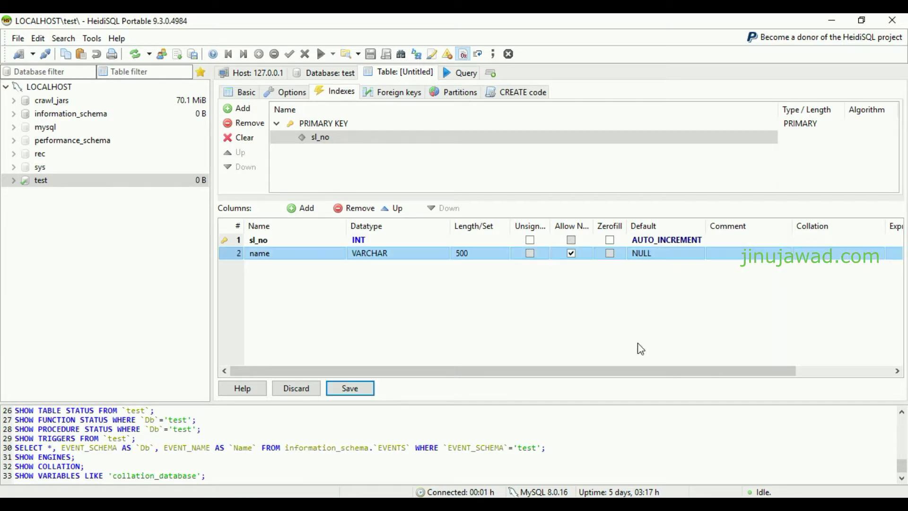
# Add a third column named grade, correcting a typo in its name
pyautogui.click(302, 208)
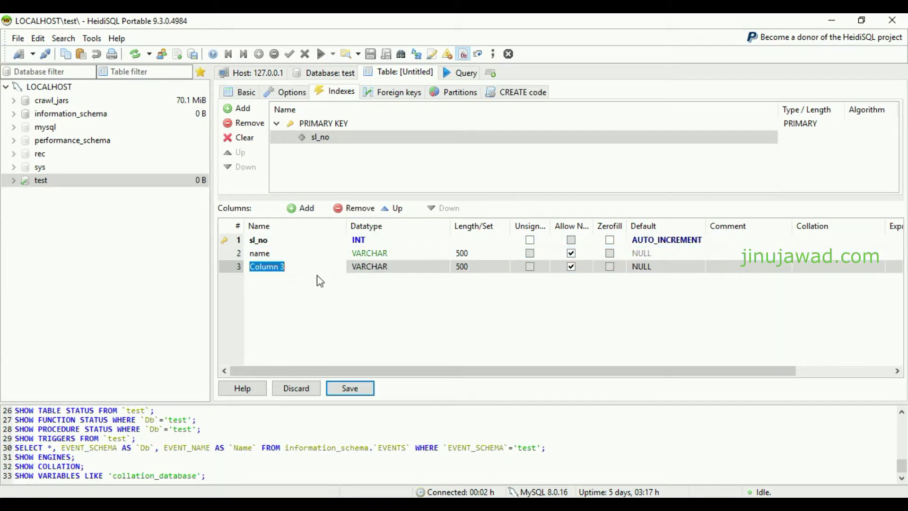
pyautogui.write('gra')
pyautogui.press('Return')
pyautogui.click(279, 268)
pyautogui.press('BackSpace')
pyautogui.write('e')
pyautogui.press('Return')
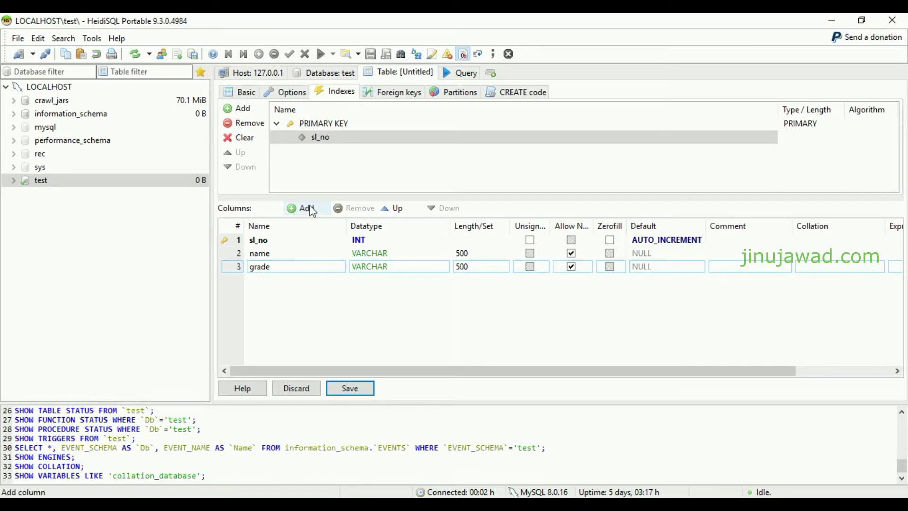
# Add the address column and save the table as student
pyautogui.click(305, 207)
pyautogui.write('add')
pyautogui.press('Return')
pyautogui.write('ss')
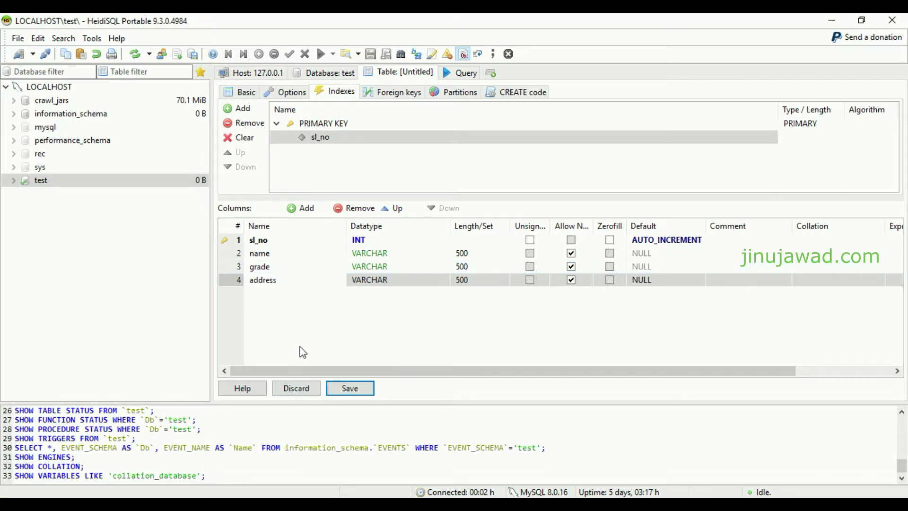
pyautogui.click(350, 389)
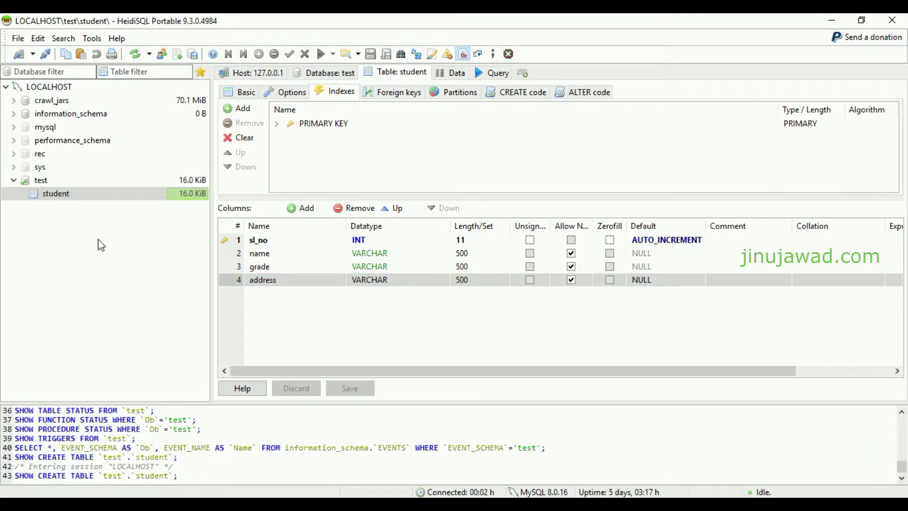
# Refresh the tree, expand test, and confirm the student table exists with no rows
pyautogui.click(39, 186)
pyautogui.click(137, 54)
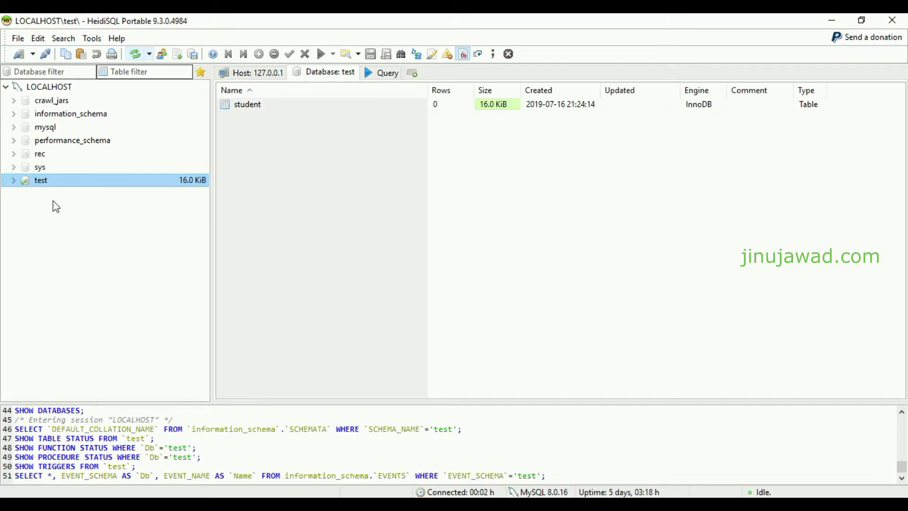
pyautogui.click(13, 180)
pyautogui.click(71, 195)
pyautogui.click(469, 75)
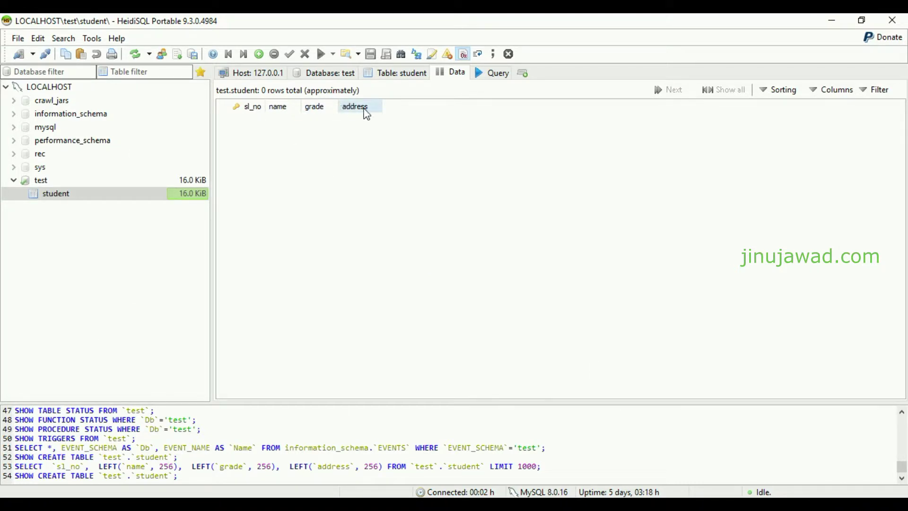
pyautogui.click(339, 74)
pyautogui.click(460, 73)
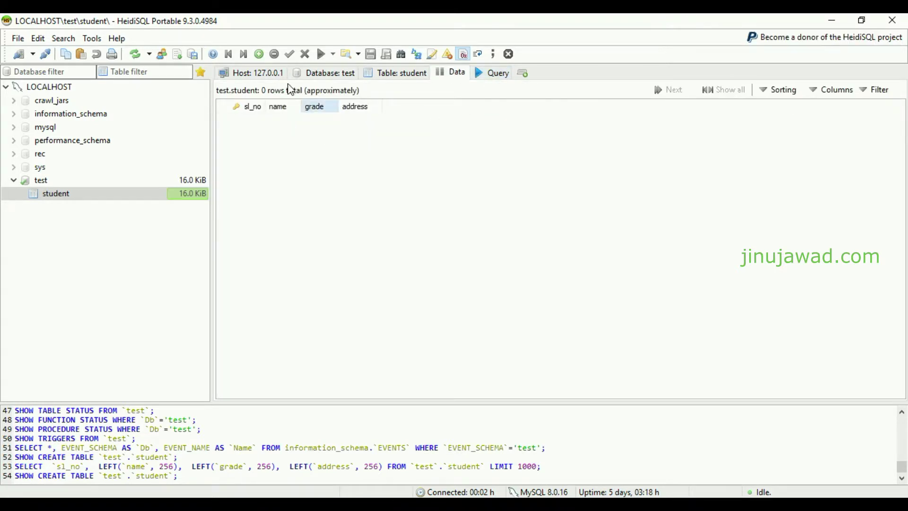
pyautogui.click(262, 72)
pyautogui.click(55, 194)
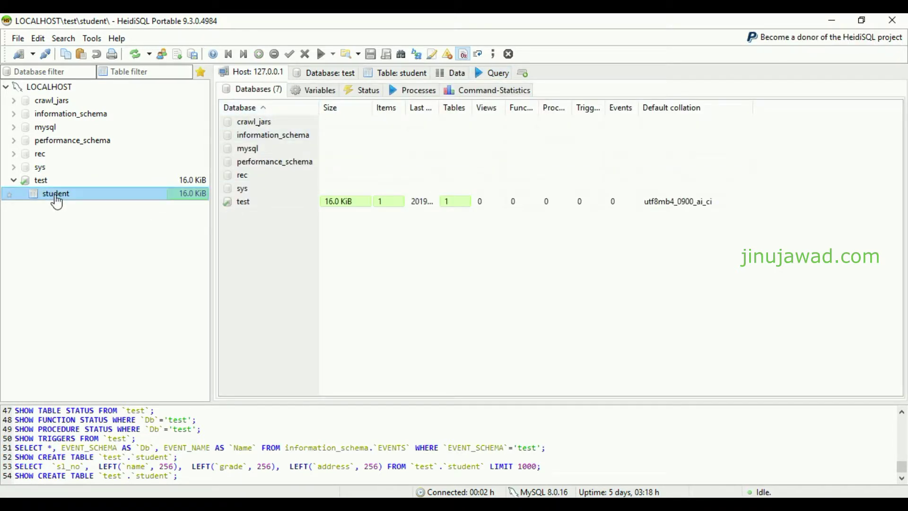
pyautogui.click(396, 73)
# Show the student table's CREATE TABLE code and select it
pyautogui.click(520, 91)
pyautogui.click(466, 146)
pyautogui.moveTo(396, 178); pyautogui.dragTo(124, 98)
pyautogui.scroll(-1, 297, 153)
pyautogui.scroll(1, 559, 104)
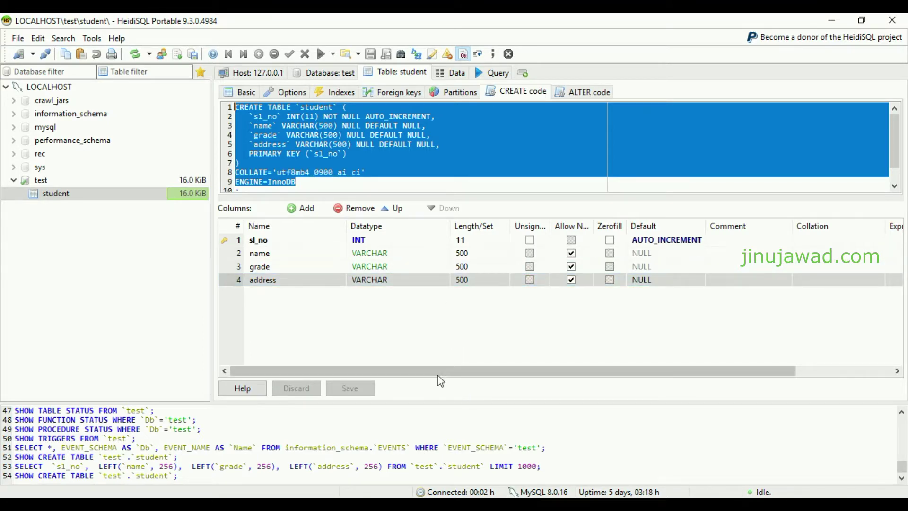
# Open the xampp htdocs folder and delete an accidentally created new Word document
pyautogui.click(244, 459)
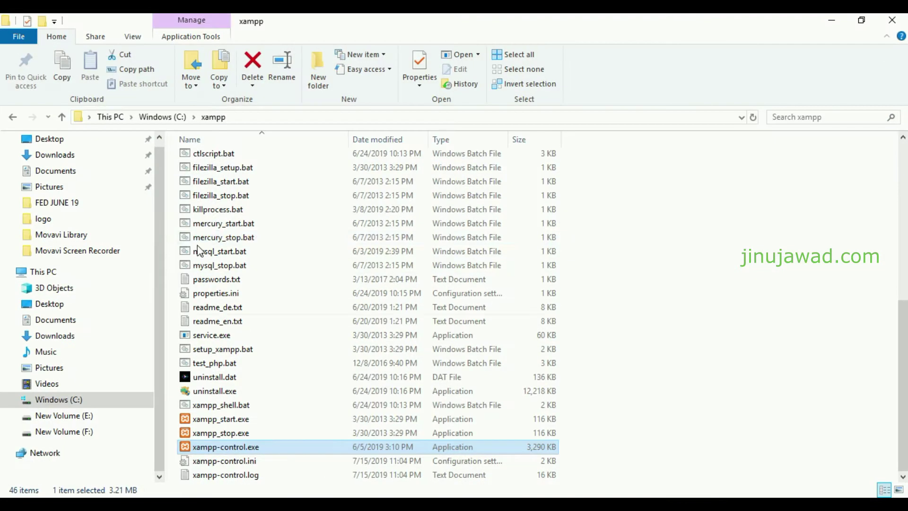
pyautogui.scroll(8, 237, 189)
pyautogui.doubleClick(212, 216)
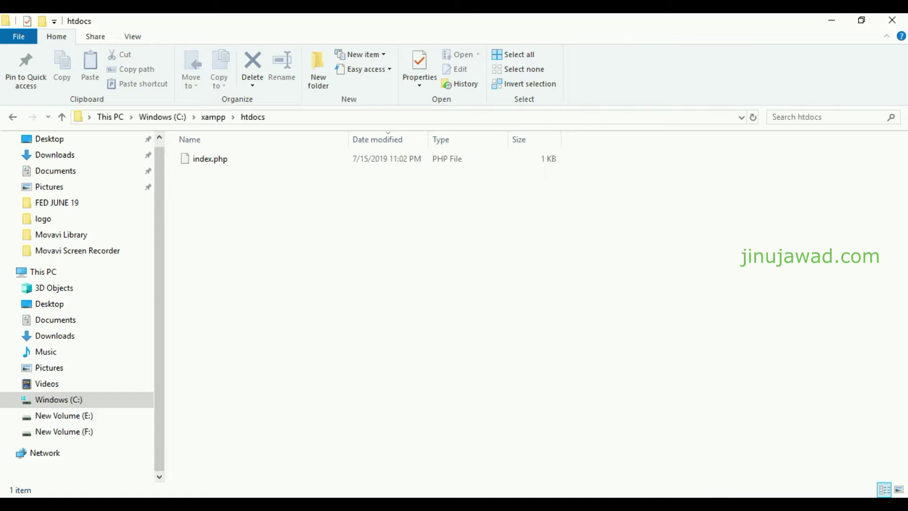
pyautogui.rightClick(237, 207)
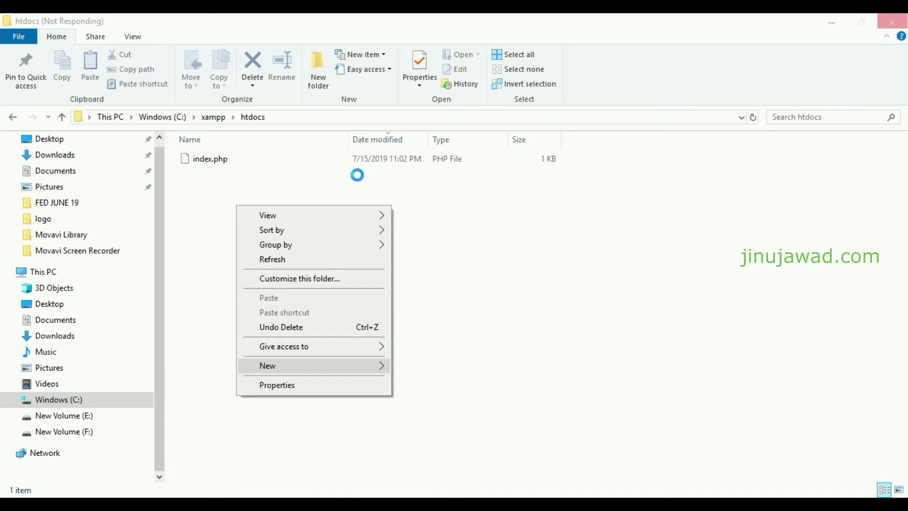
pyautogui.press('Return')
pyautogui.press('Delete')
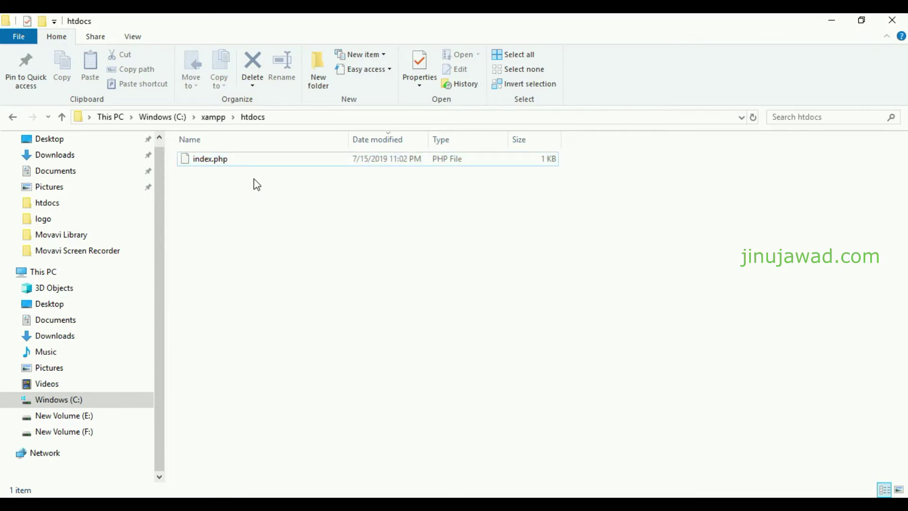
# Duplicate index.php in htdocs and rename the copy to db_config.php
pyautogui.click(223, 170)
pyautogui.hotkey('ctrl', 'c')
pyautogui.hotkey('ctrl', 'v')
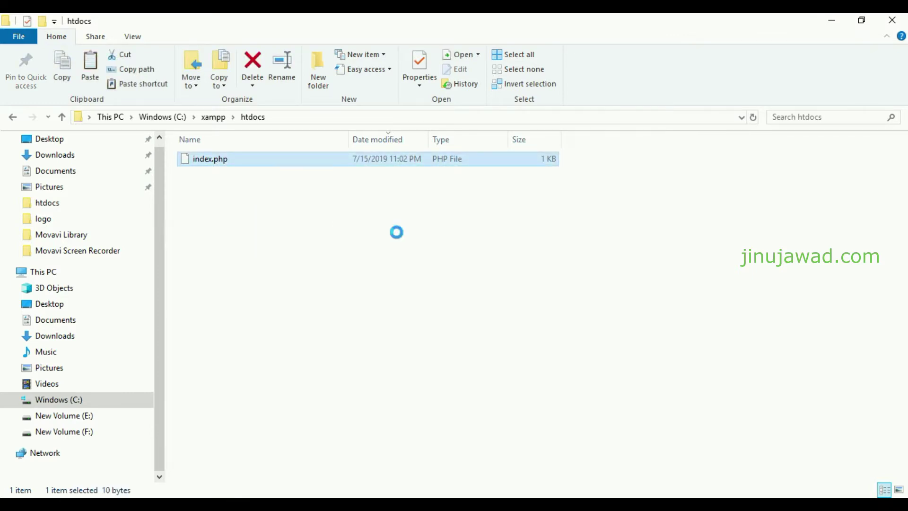
pyautogui.press('F2')
pyautogui.write('db')
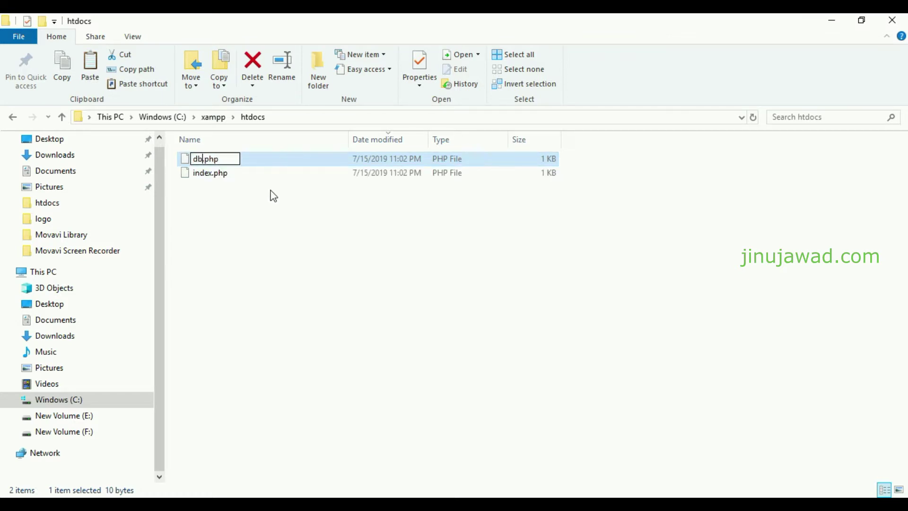
pyautogui.write('_config')
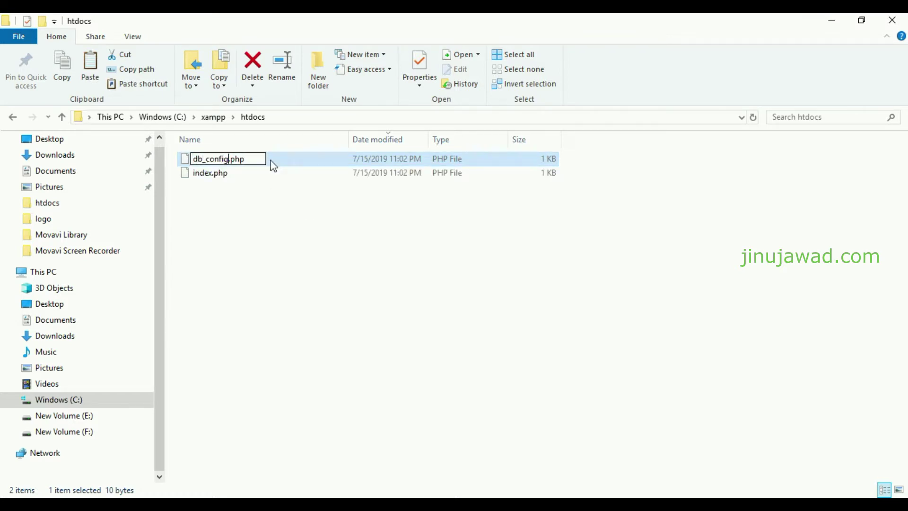
pyautogui.press('Return')
# Open db_config.php for editing in Notepad++
pyautogui.click(239, 184)
pyautogui.rightClick(237, 160)
pyautogui.click(293, 213)
# Clear db_config.php, save it, and write an empty <?php ... ?> block
pyautogui.click(4, 95)
pyautogui.press('Delete')
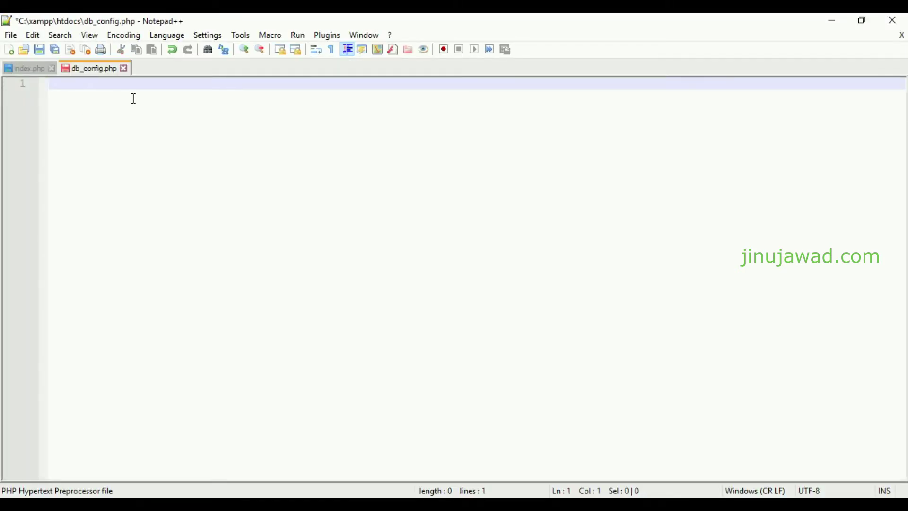
pyautogui.hotkey('ctrl', 's')
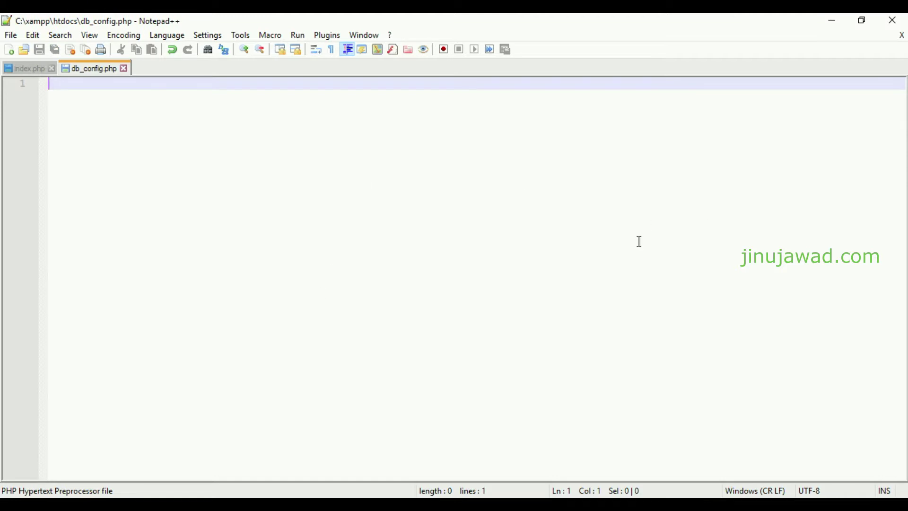
pyautogui.write('<?php')
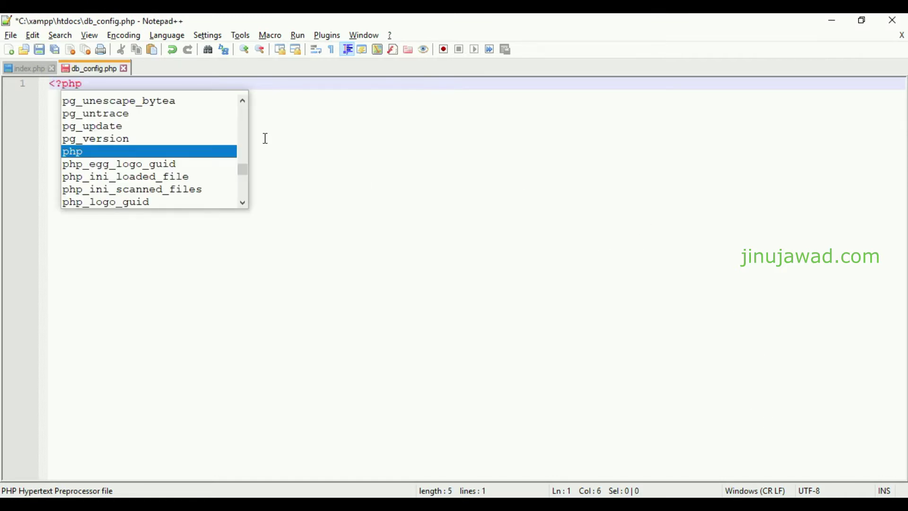
pyautogui.press('Return')
pyautogui.press('Return')
pyautogui.write('?>')
pyautogui.press('Up')
pyautogui.press('Return')
pyautogui.press('Return')
pyautogui.press('Return')
pyautogui.press('Up')
pyautogui.press('Up')
# Declare empty $server_name, $user_name, $password and $database_name variables inside the PHP block
pyautogui.write("$server_name='';")
pyautogui.press('Return')
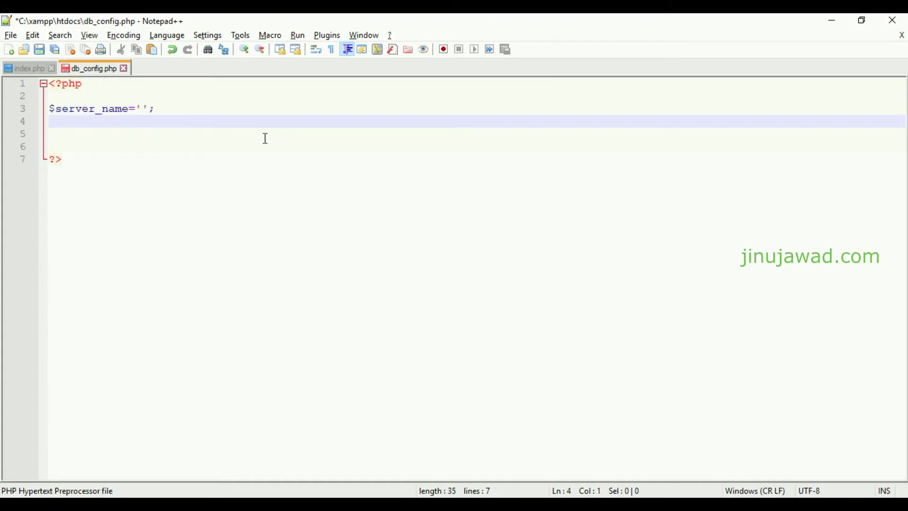
pyautogui.hotkey('shift', 'Up')
pyautogui.hotkey('ctrl', 'c')
pyautogui.press('Down')
pyautogui.hotkey('ctrl', 'v')
pyautogui.hotkey('ctrl', 'v')
pyautogui.hotkey('ctrl', 'v')
pyautogui.doubleClick(128, 124)
pyautogui.write('user_name')
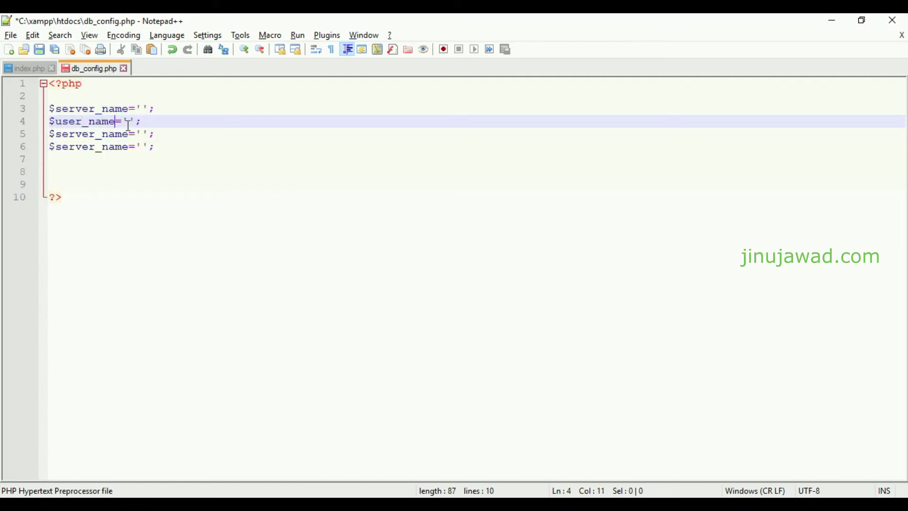
pyautogui.doubleClick(114, 136)
pyautogui.write('passs')
pyautogui.press('BackSpace')
pyautogui.write('word')
pyautogui.doubleClick(109, 148)
pyautogui.write('database_name')
# Add the line $conn=new mysqli(); below the variables and save
pyautogui.press('Down')
pyautogui.press('Down')
pyautogui.write('$conn=new')
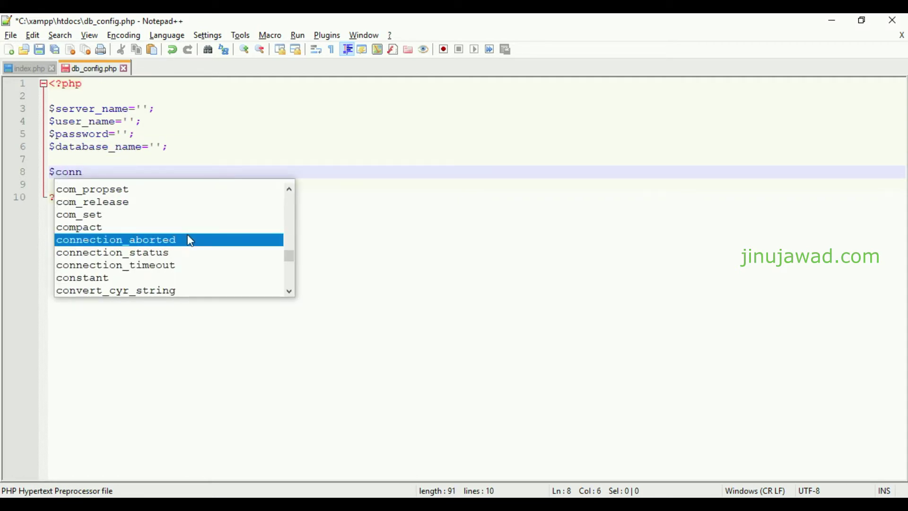
pyautogui.press('BackSpace')
pyautogui.press('BackSpace')
pyautogui.write('w mysql')
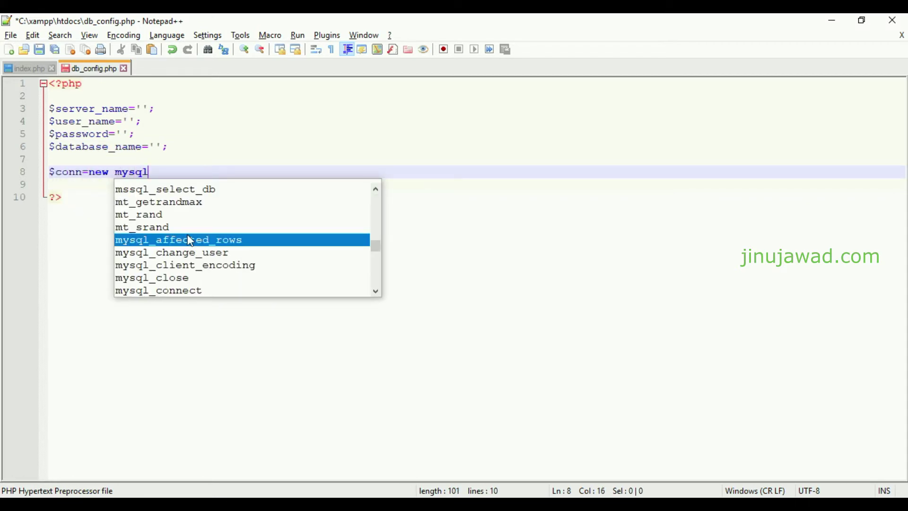
pyautogui.write('i();')
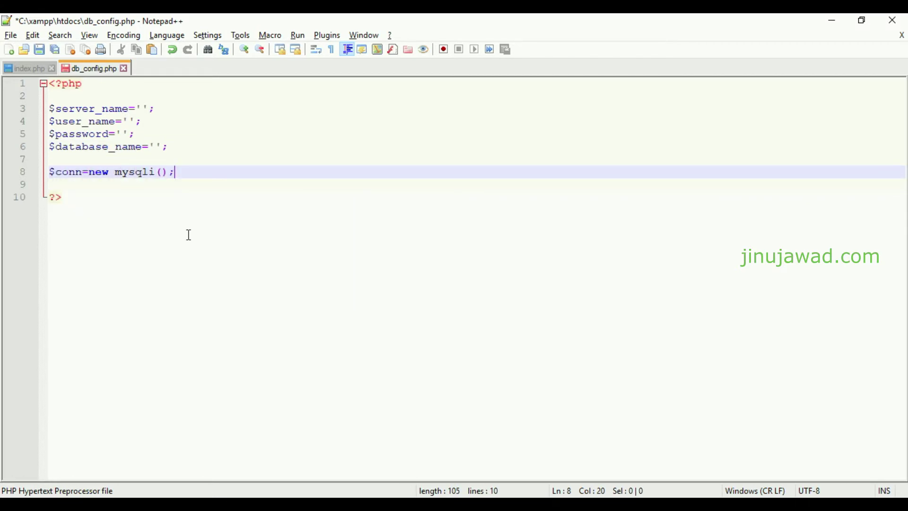
pyautogui.hotkey('ctrl', 's')
# Pass $server_name, $user_name, $password and $database_name as the mysqli() arguments
pyautogui.moveTo(129, 109); pyautogui.dragTo(51, 113)
pyautogui.hotkey('ctrl', 'c')
pyautogui.click(161, 173)
pyautogui.hotkey('ctrl', 'v')
pyautogui.write(',')
pyautogui.moveTo(125, 122); pyautogui.dragTo(50, 125)
pyautogui.hotkey('ctrl', 'c')
pyautogui.click(247, 173)
pyautogui.hotkey('ctrl', 'v')
pyautogui.moveTo(119, 135); pyautogui.dragTo(50, 136)
pyautogui.hotkey('ctrl', 'c')
pyautogui.click(316, 173)
pyautogui.write(',')
pyautogui.hotkey('ctrl', 'v')
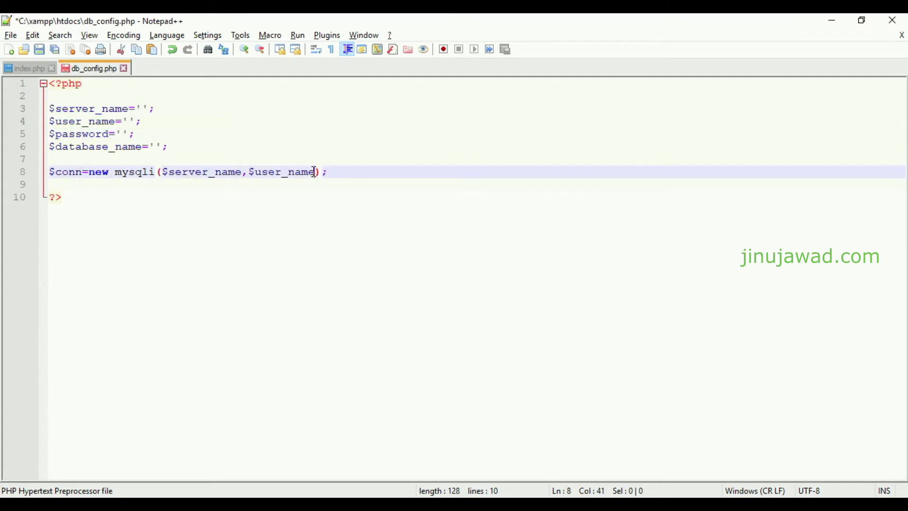
pyautogui.moveTo(142, 148); pyautogui.dragTo(57, 151)
pyautogui.hotkey('ctrl', 'c')
pyautogui.click(385, 173)
pyautogui.write(',$')
pyautogui.hotkey('ctrl', 'v')
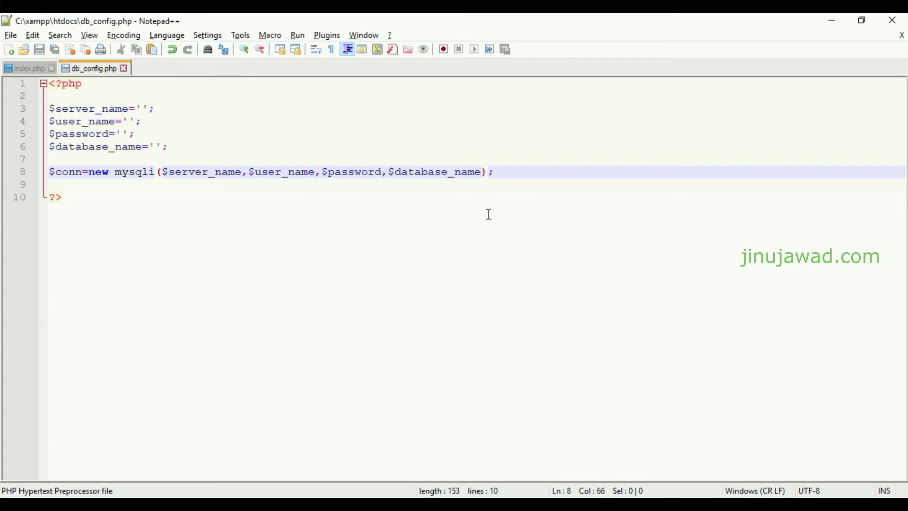
# Start an if statement on a new line below the connection
pyautogui.click(545, 171)
pyautogui.press('Return')
pyautogui.press('Return')
pyautogui.write('if')
pyautogui.press('Escape')
# Complete the block as if($conn->connect_error){ } and save
pyautogui.write('(){')
pyautogui.press('Return')
pyautogui.press('Return')
pyautogui.press('Tab')
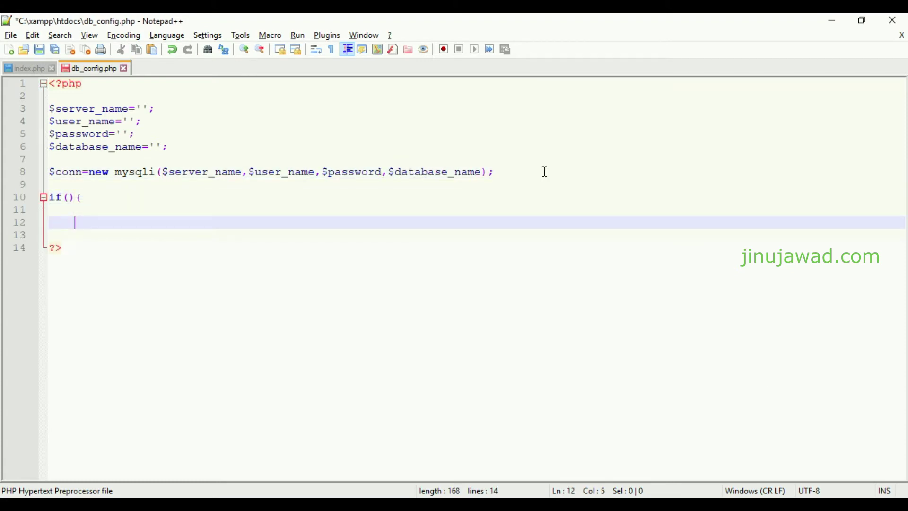
pyautogui.write('}')
pyautogui.moveTo(83, 173); pyautogui.dragTo(51, 173)
pyautogui.hotkey('ctrl', 'c')
pyautogui.click(69, 198)
pyautogui.hotkey('ctrl', 'v')
pyautogui.write('->connect_error')
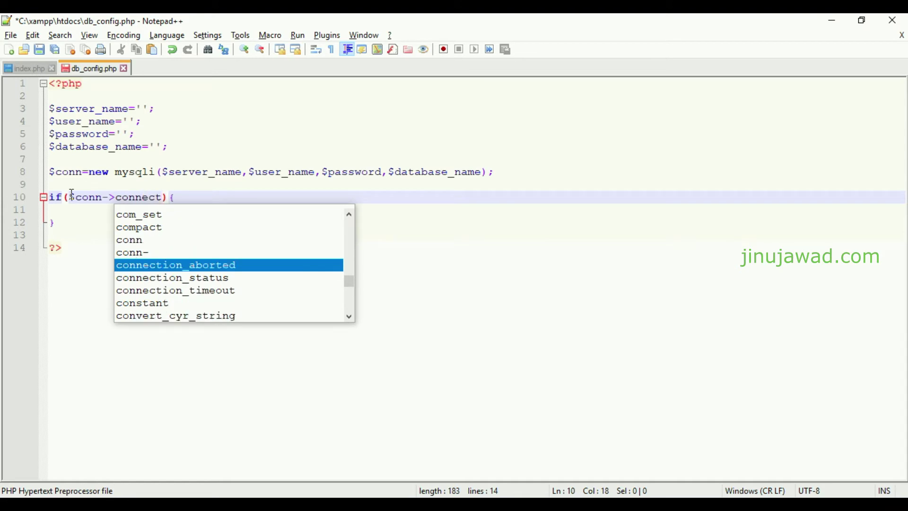
pyautogui.hotkey('ctrl', 's')
# Inside the if block, add die("Error in db connection" . $conn->connect_error);
pyautogui.click(297, 199)
pyautogui.press('Return')
pyautogui.press('Return')
pyautogui.press('Tab')
pyautogui.write('die();')
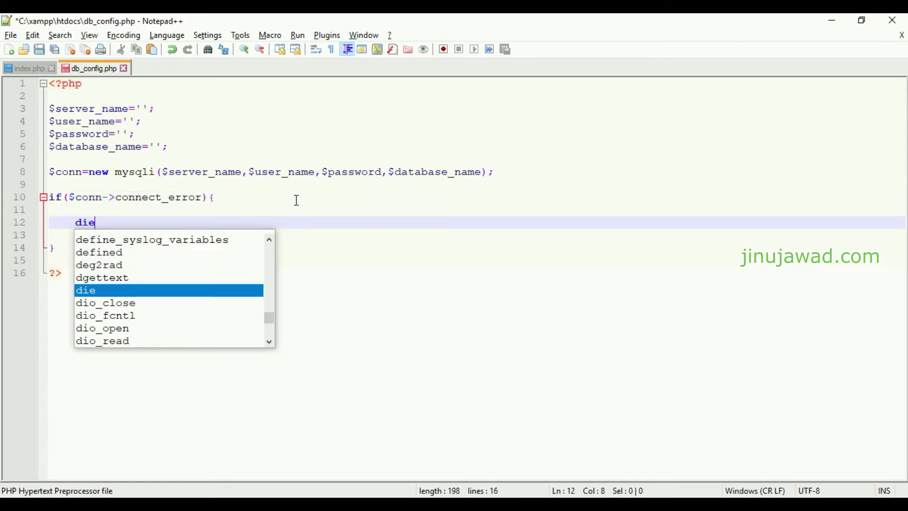
pyautogui.click(108, 223)
pyautogui.tripleClick(105, 224)
pyautogui.click(104, 223)
pyautogui.write('"Error in dbc')
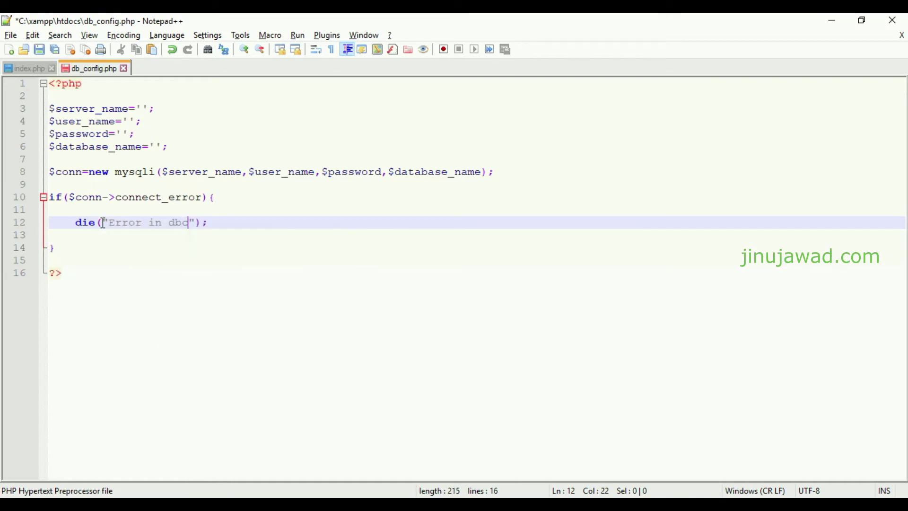
pyautogui.write('connection".')
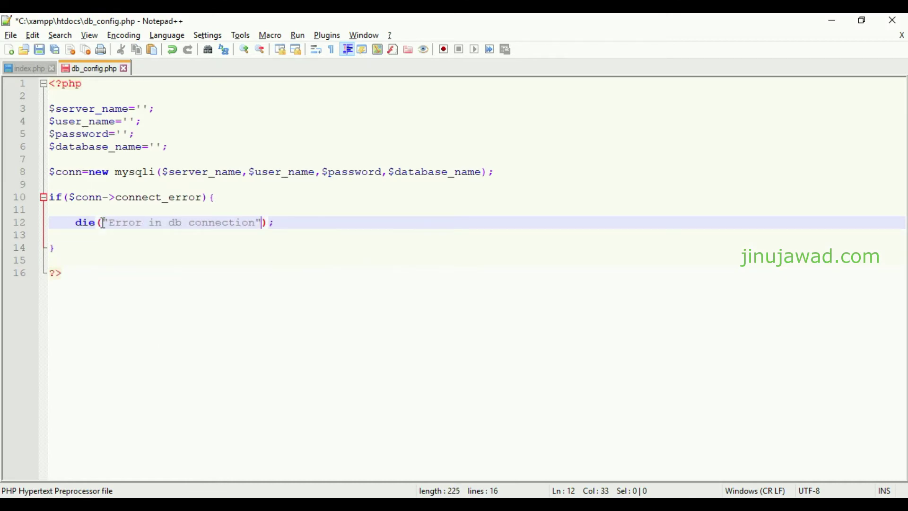
pyautogui.hotkey('ctrl', 'v')
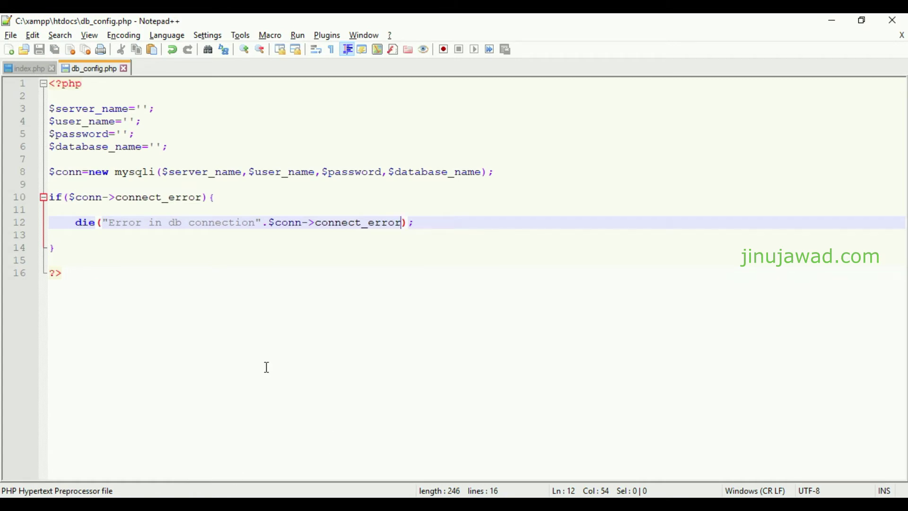
# Review the variable lines, then open a new Google Chrome window
pyautogui.click(143, 109)
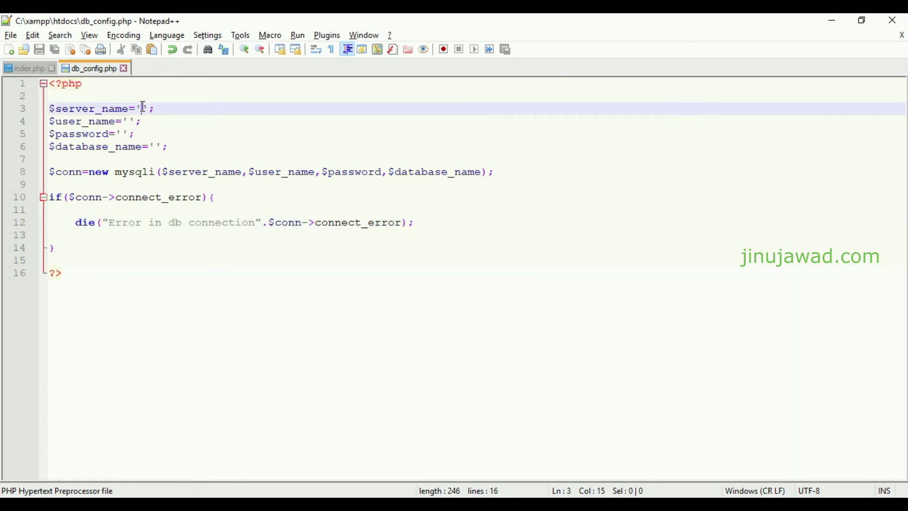
pyautogui.press('Down')
pyautogui.press('Down')
pyautogui.press('Down')
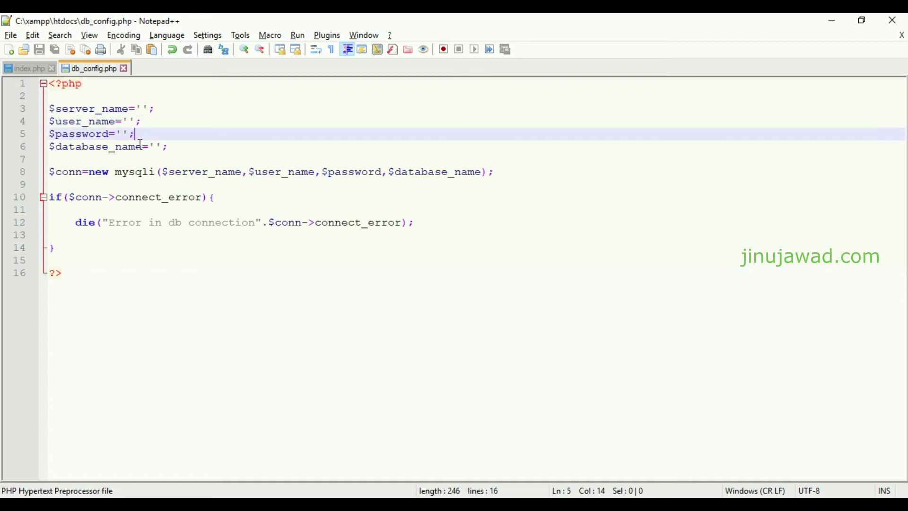
pyautogui.rightClick(383, 496)
pyautogui.click(373, 438)
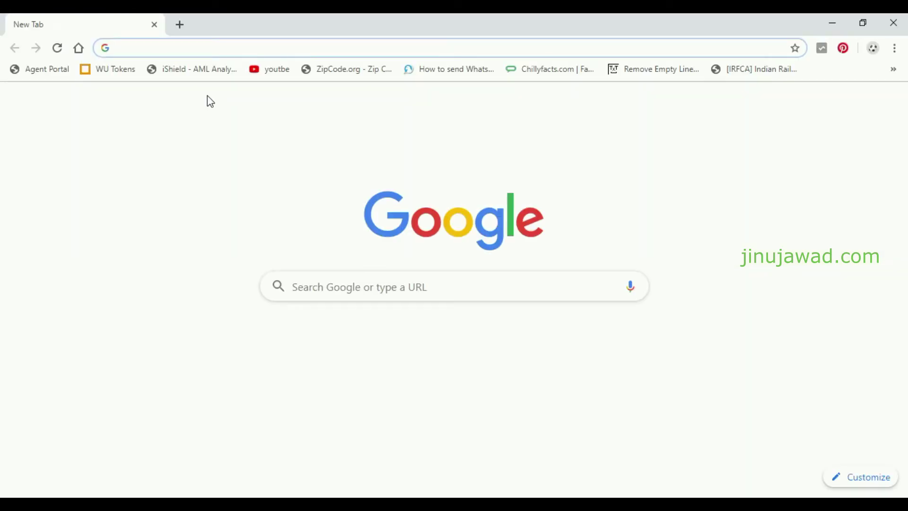
# Load localhost/db_config.php in Chrome and inspect the caching_sha2_password warnings and connection error
pyautogui.write('localhost/')
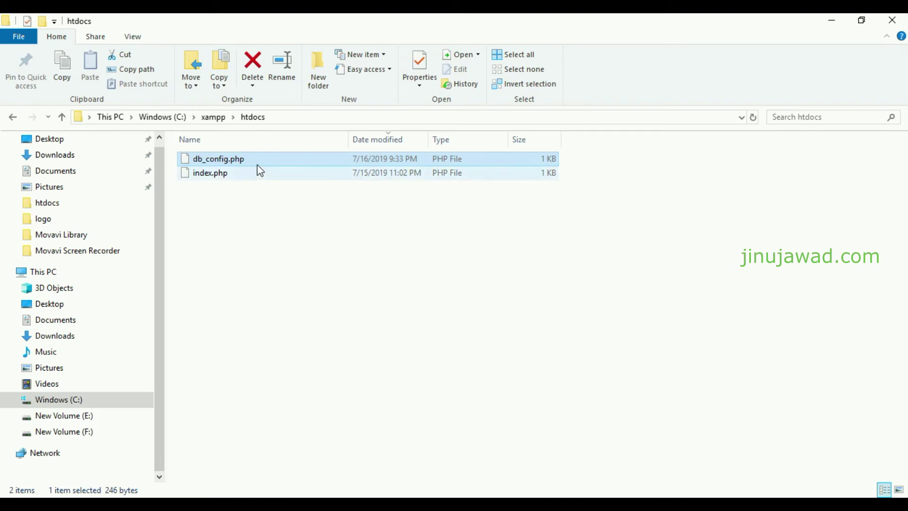
pyautogui.press('F2')
pyautogui.hotkey('ctrl', 'a')
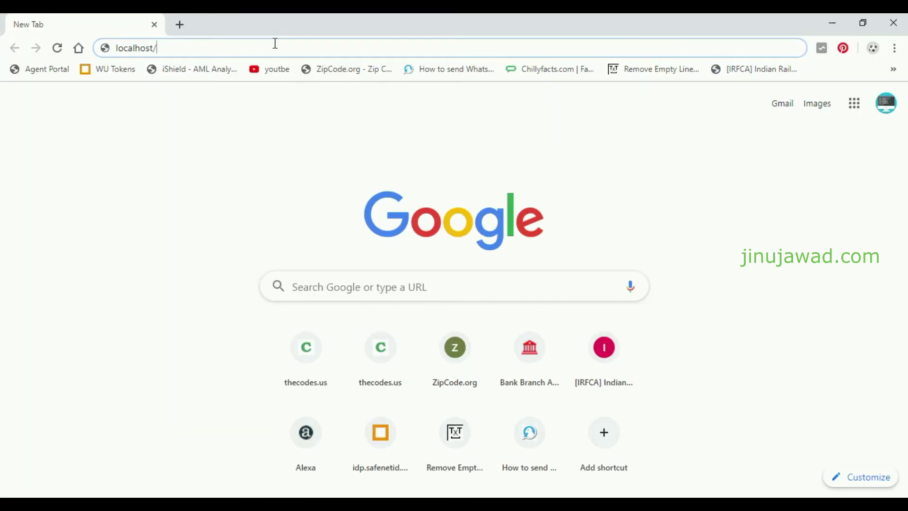
pyautogui.write('db_config.php')
pyautogui.press('Return')
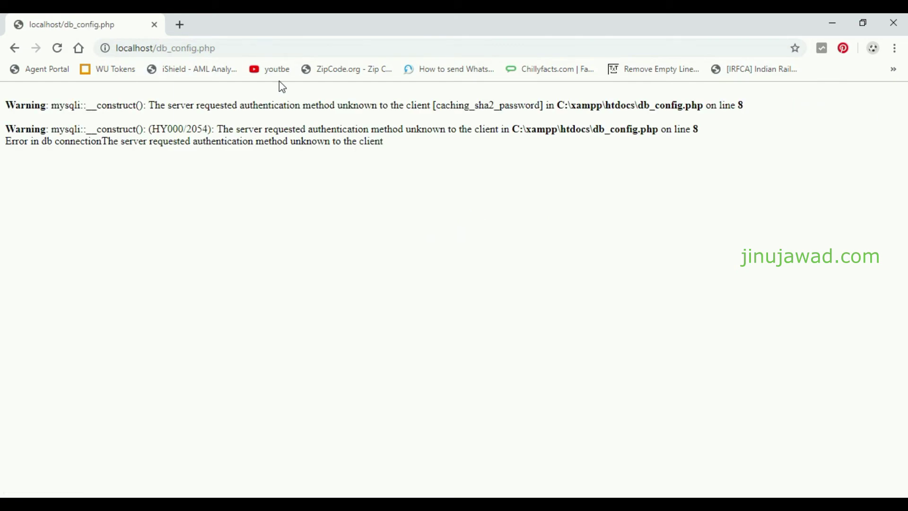
pyautogui.moveTo(407, 158); pyautogui.dragTo(26, 105)
pyautogui.click(470, 128)
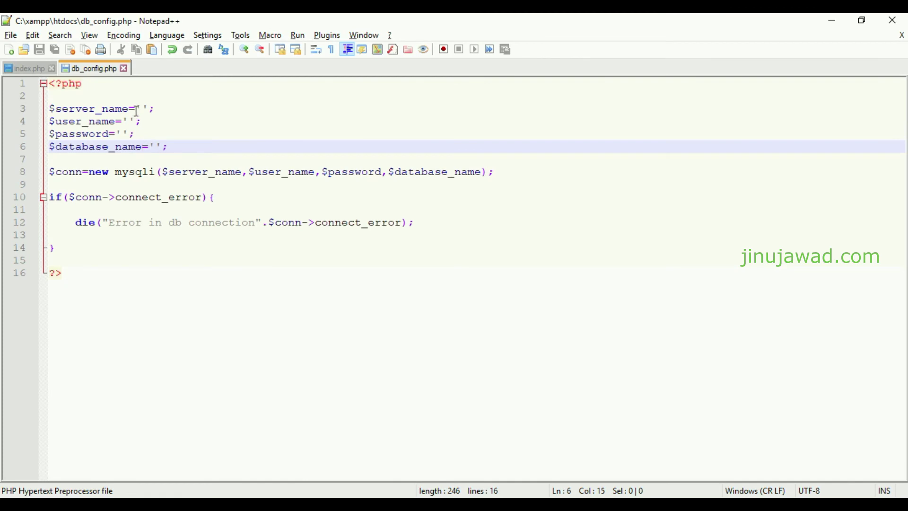
# Set $server_name to 'localhost' and $user_name to 'root', saving the file
pyautogui.click(138, 110)
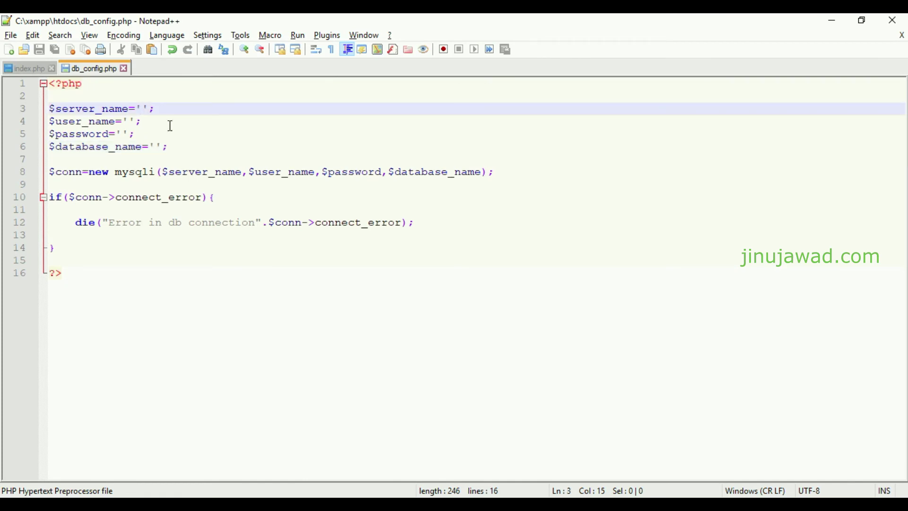
pyautogui.write('localhost')
pyautogui.hotkey('ctrl', 's')
pyautogui.click(130, 123)
pyautogui.write('ro')
pyautogui.press('BackSpace')
pyautogui.write('oot')
# Paste the database password into $password, save, and begin typing the database name
pyautogui.click(134, 133)
pyautogui.doubleClick(137, 124)
pyautogui.hotkey('ctrl', 'c')
pyautogui.click(134, 134)
pyautogui.hotkey('ctrl', 'v')
pyautogui.hotkey('ctrl', 's')
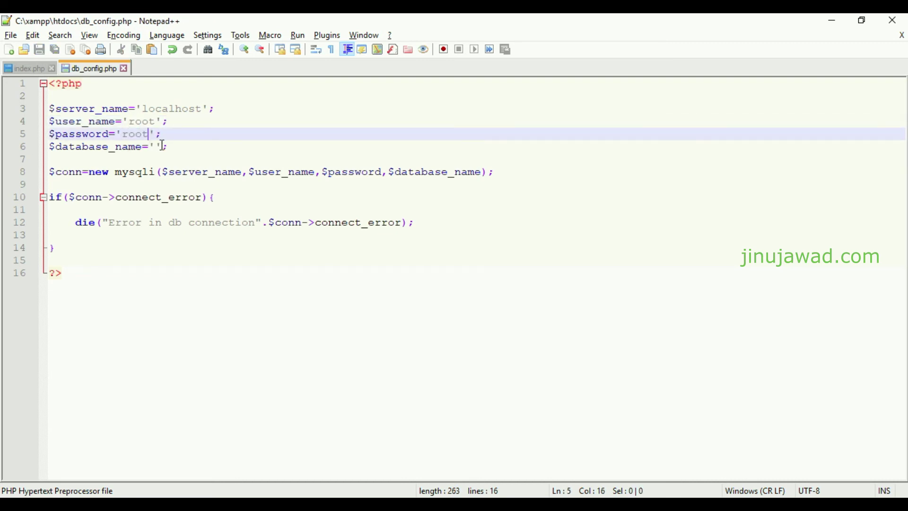
pyautogui.click(157, 148)
pyautogui.write('tse')
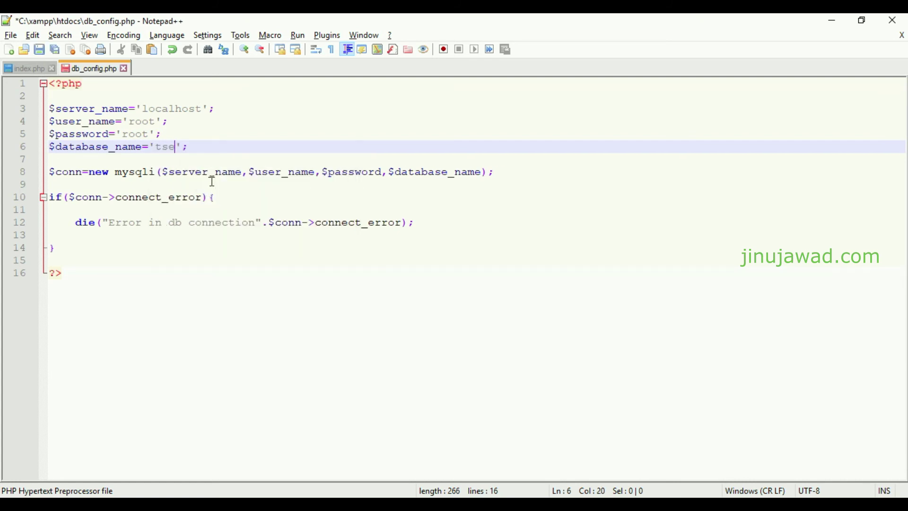